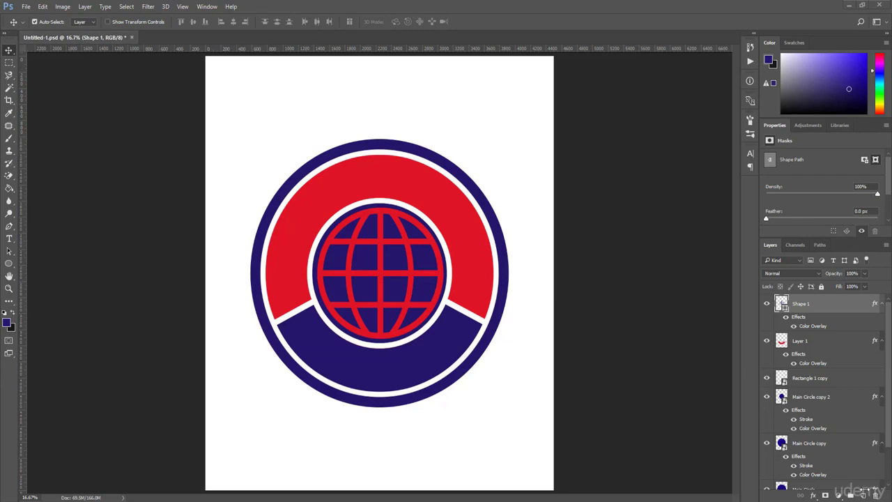
On a new layer, draw a 1950 px navy circle over the globe with the Ellipse Tool.
left_click(863, 496)
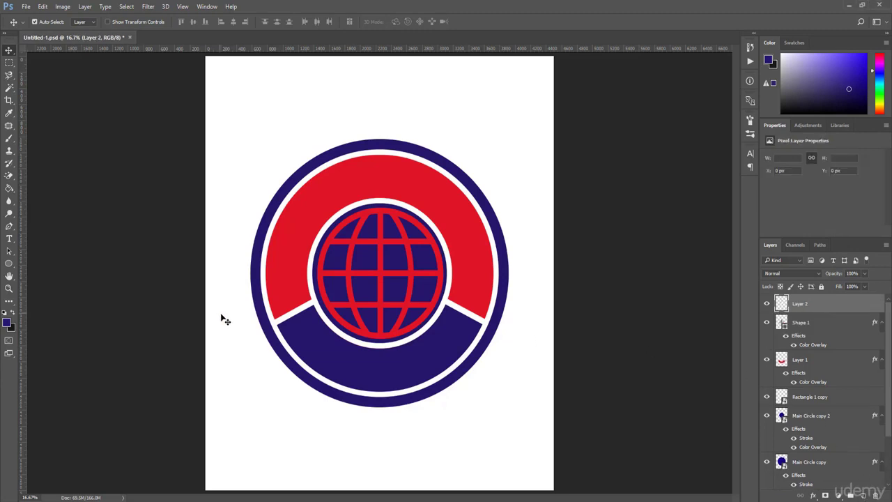
left_click(10, 264)
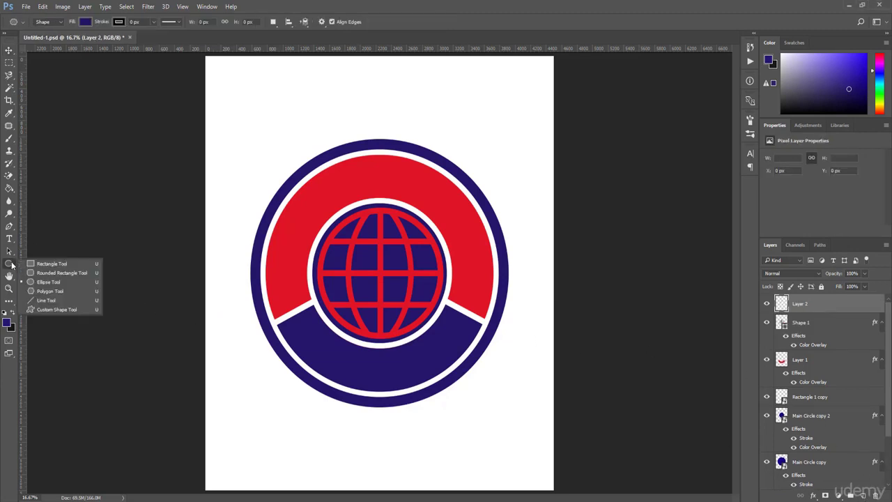
left_click(57, 281)
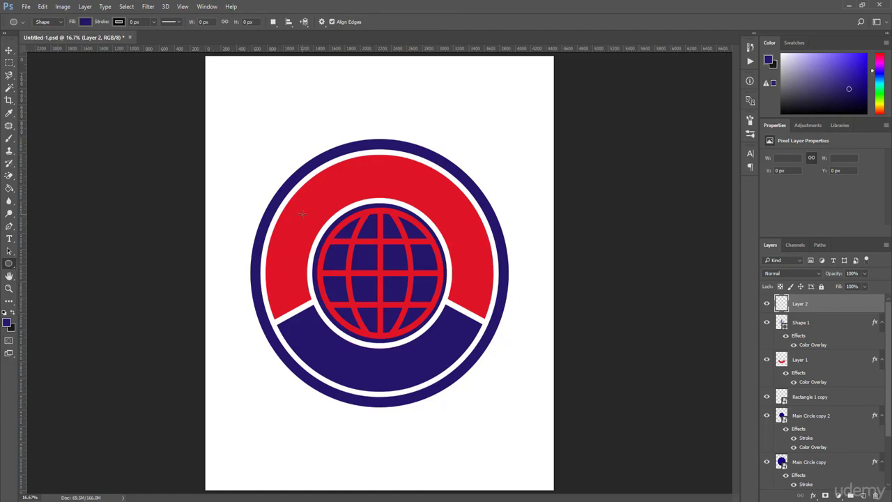
left_click_drag(302, 213, 467, 372)
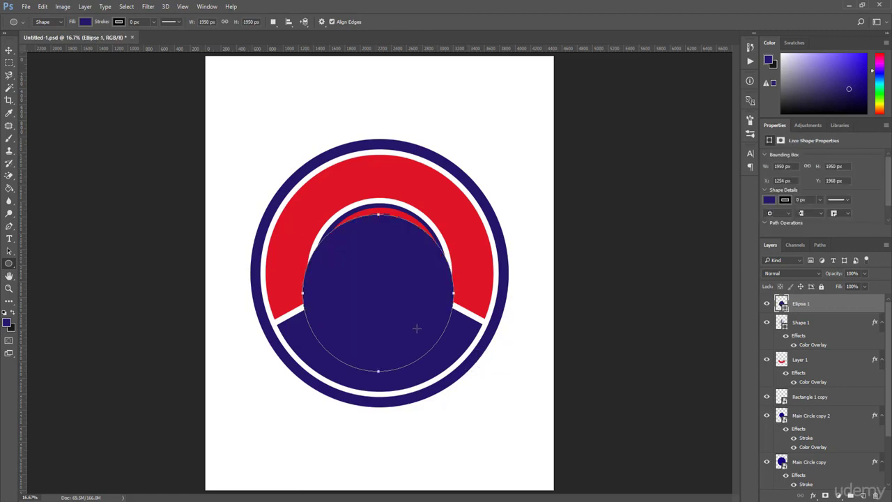
Nudge the circle up onto the globe and add horizontal and vertical guides through the logo.
left_click(9, 52)
left_click_drag(352, 290, 354, 276)
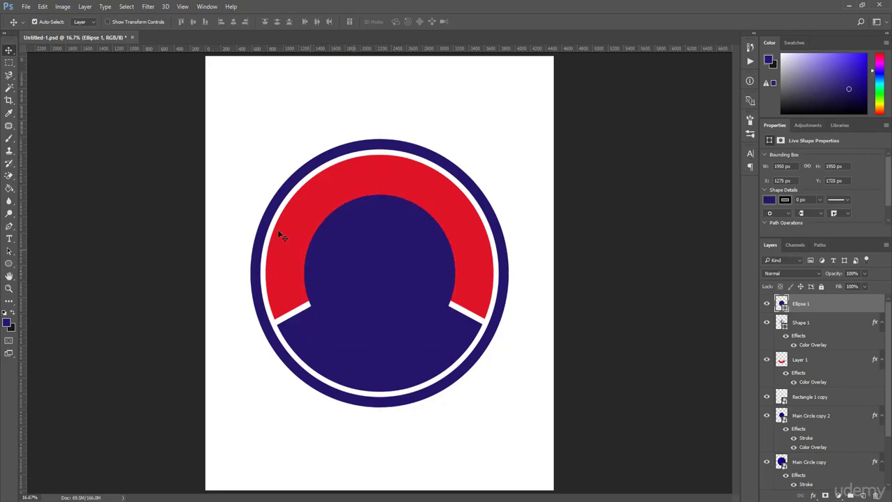
left_click_drag(302, 50, 310, 273)
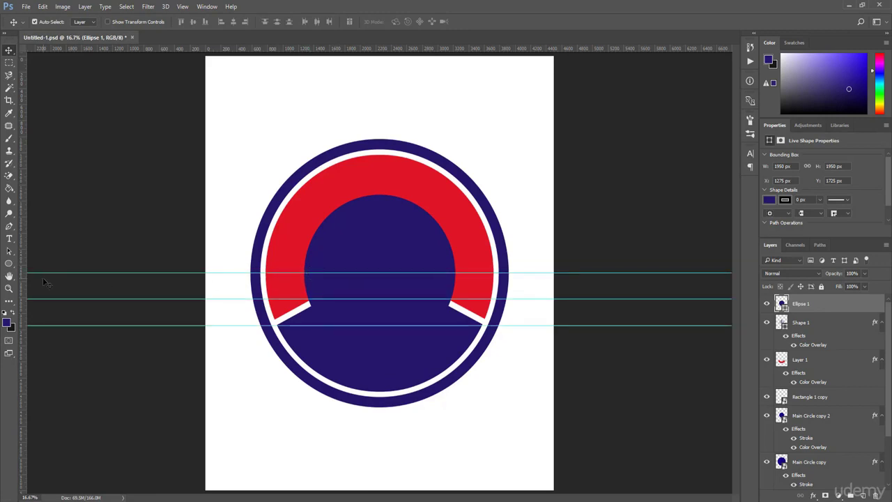
left_click_drag(23, 275, 382, 304)
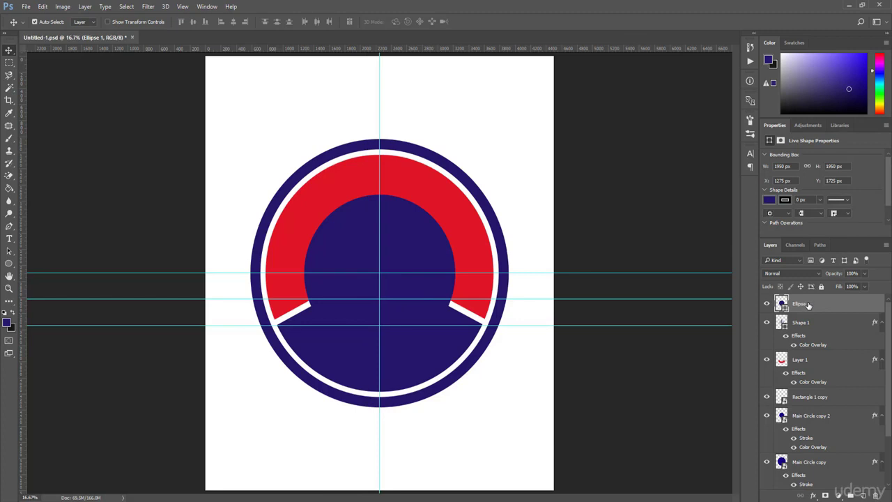
Set Ellipse 1's fill to 0% so only its outline path remains.
left_click(864, 286)
left_click_drag(885, 299, 806, 304)
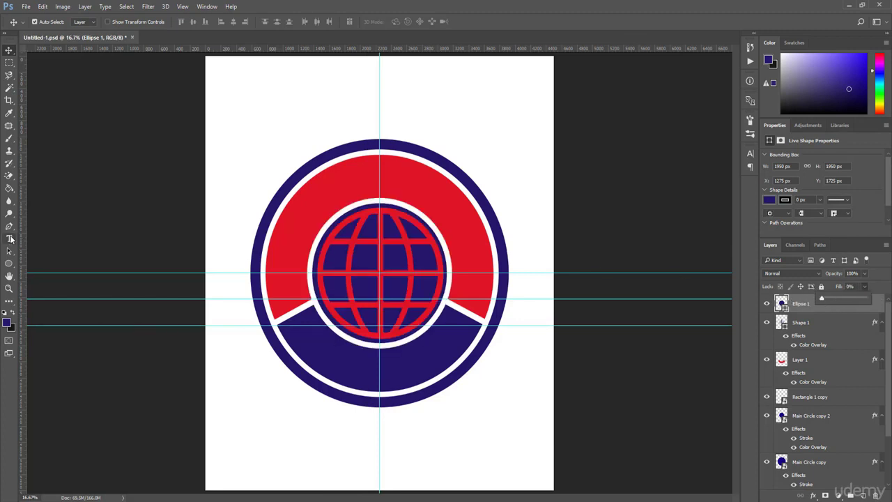
left_click(9, 240)
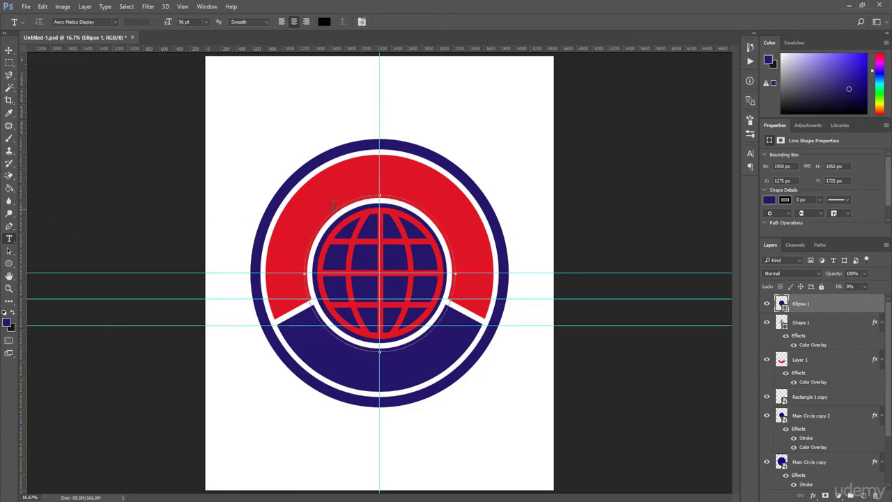
Type 'EYE RECORDES' as path text along the top of the circle.
left_click(331, 211)
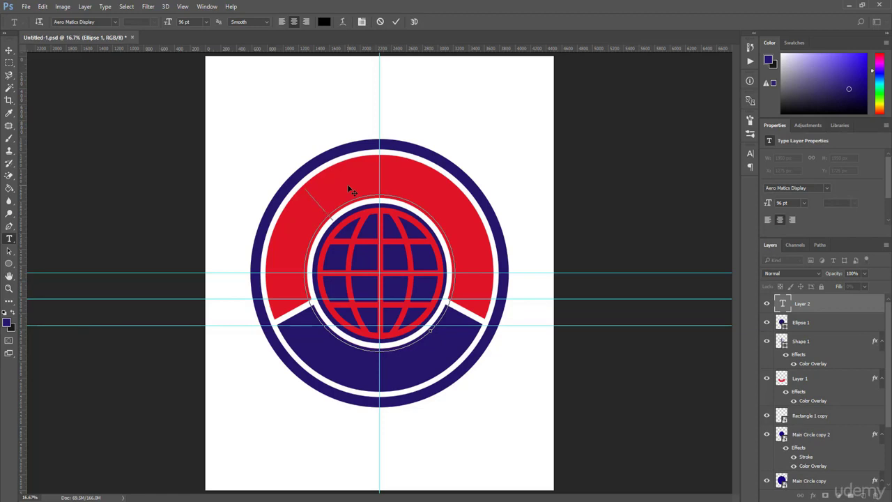
type("EYE")
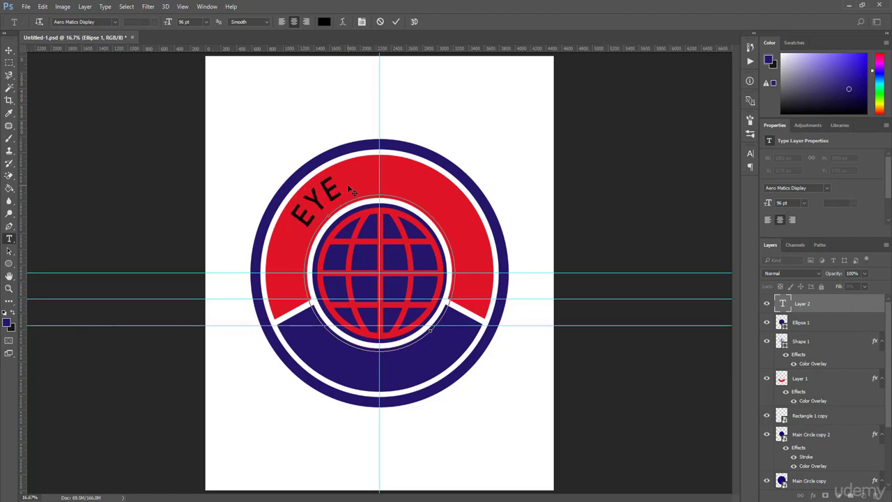
type(" RECO")
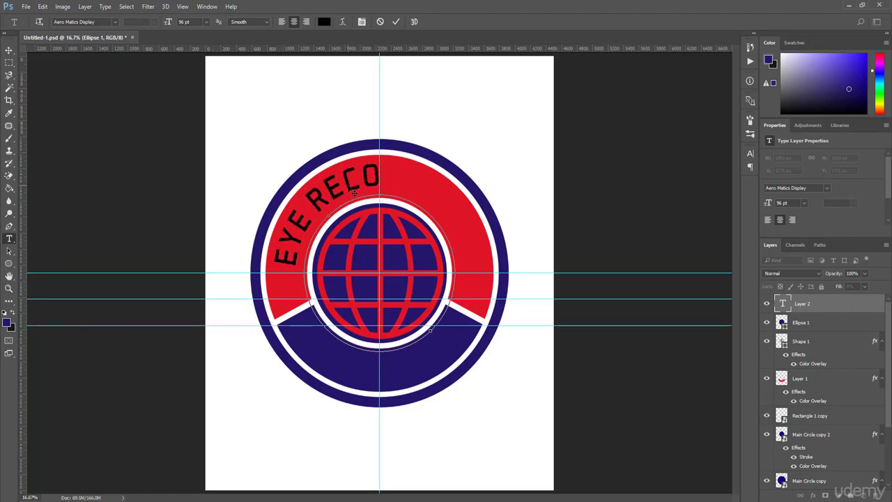
type("RDES")
left_click(10, 252)
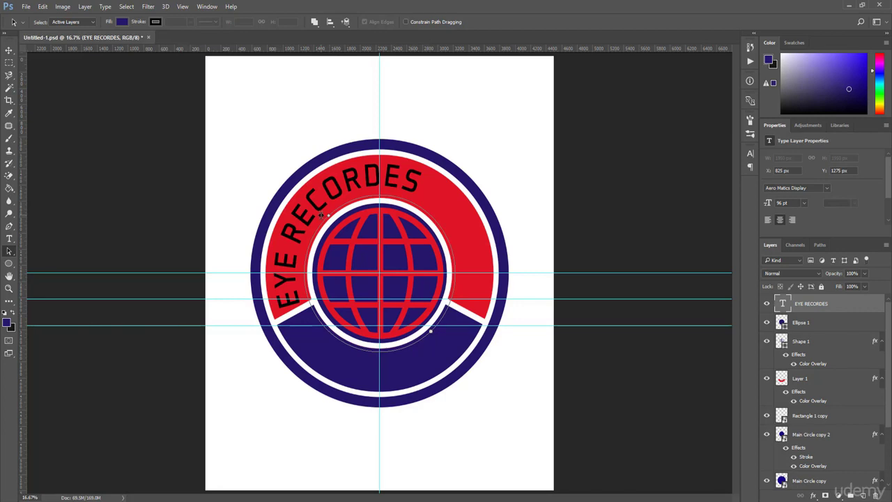
Slide the arched text to centre it above the globe, then select its letters.
mouse_move(321, 216)
left_mouse_down()
mouse_move(337, 200)
mouse_move(379, 190)
left_mouse_up()
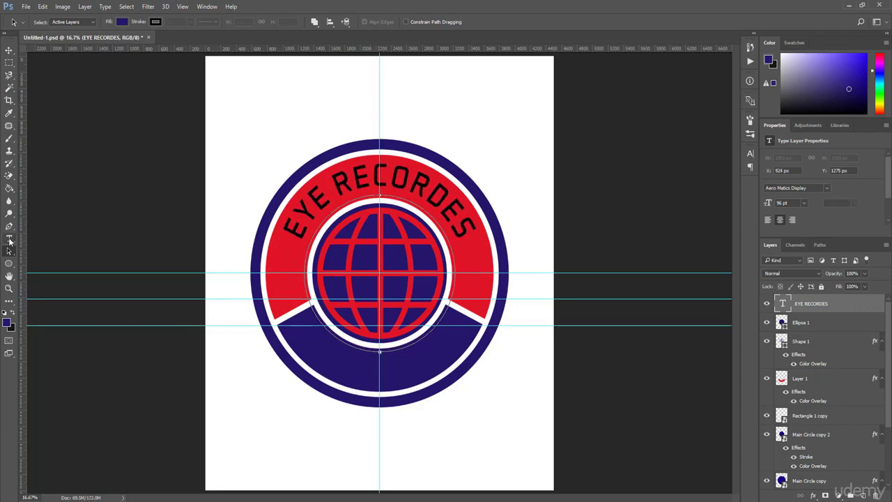
left_click(9, 239)
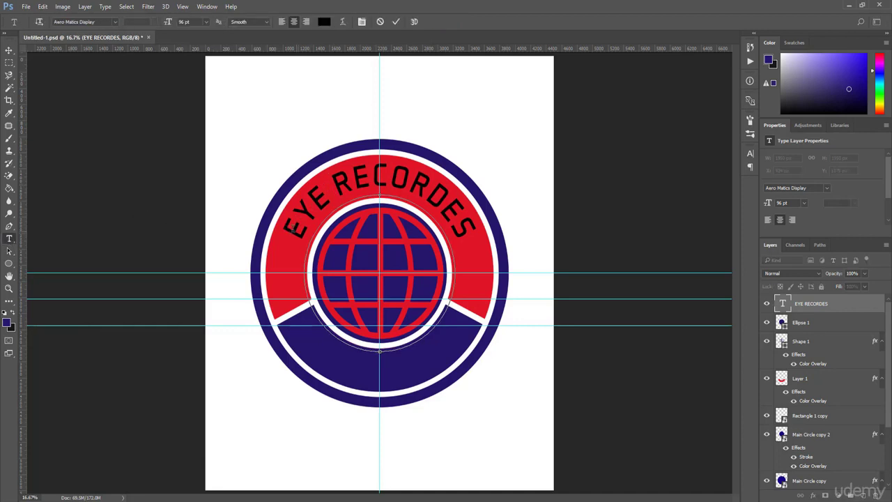
left_click_drag(292, 230, 487, 234)
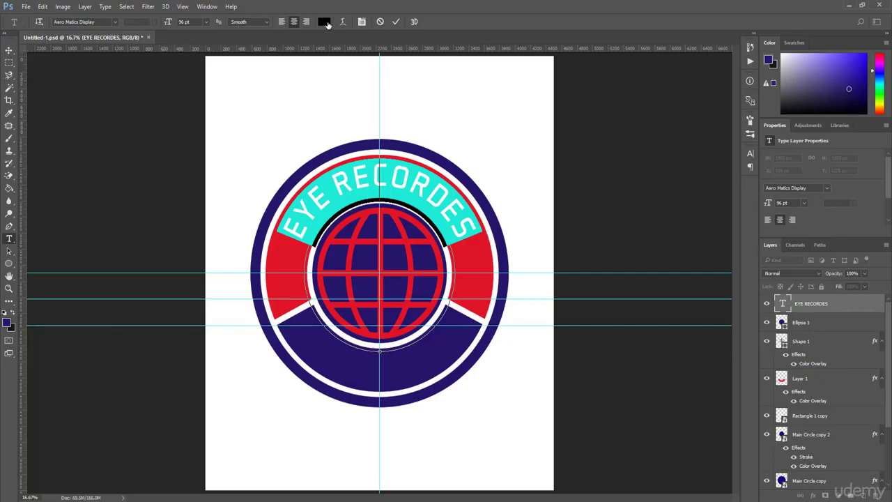
Make the selected EYE RECORDES text white (ffffff) in the Athletic font.
left_click(324, 22)
left_click_drag(514, 215, 404, 136)
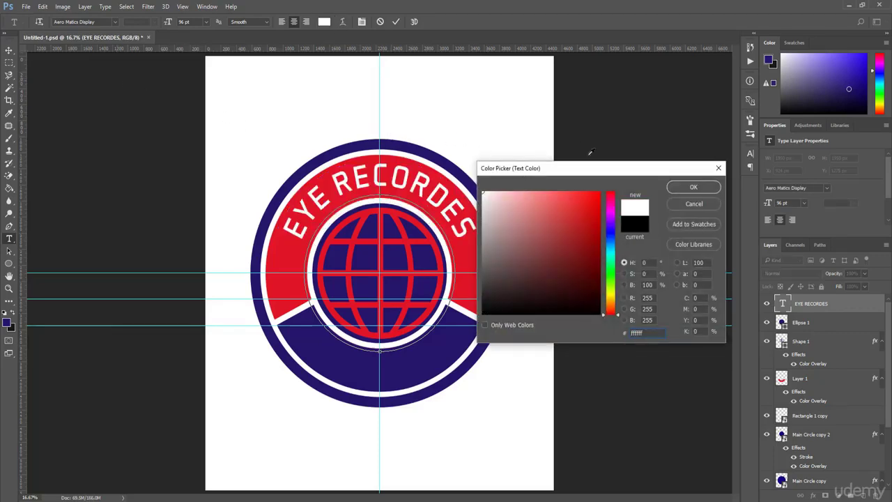
left_click(681, 186)
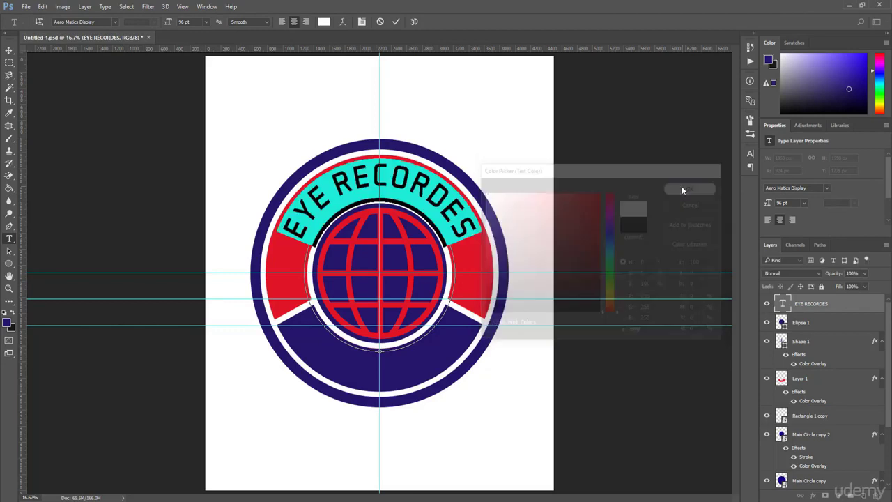
left_click(116, 21)
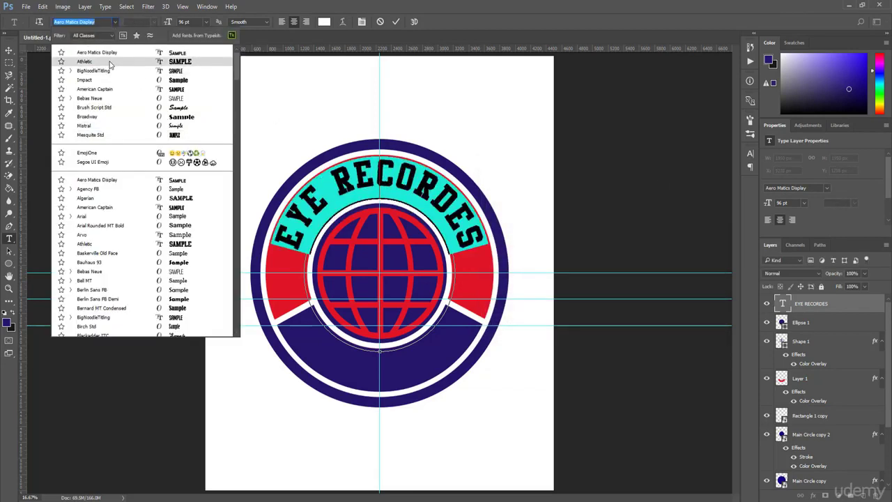
left_click(108, 61)
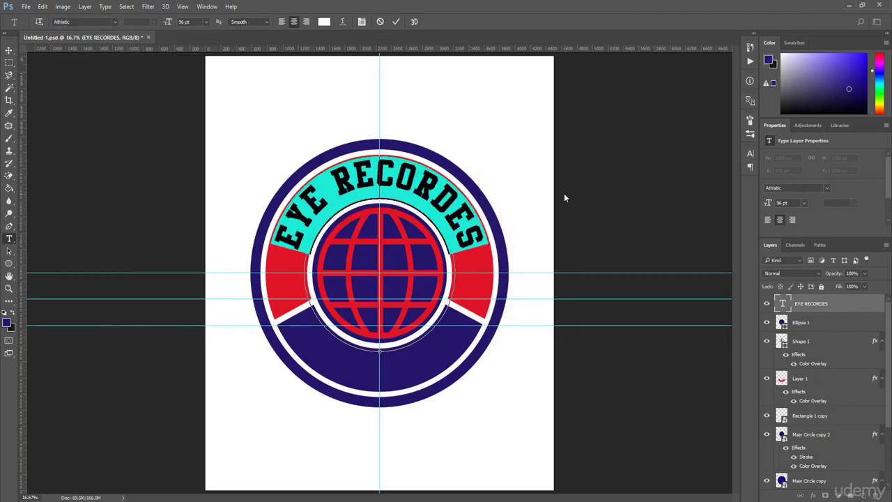
left_click(750, 152)
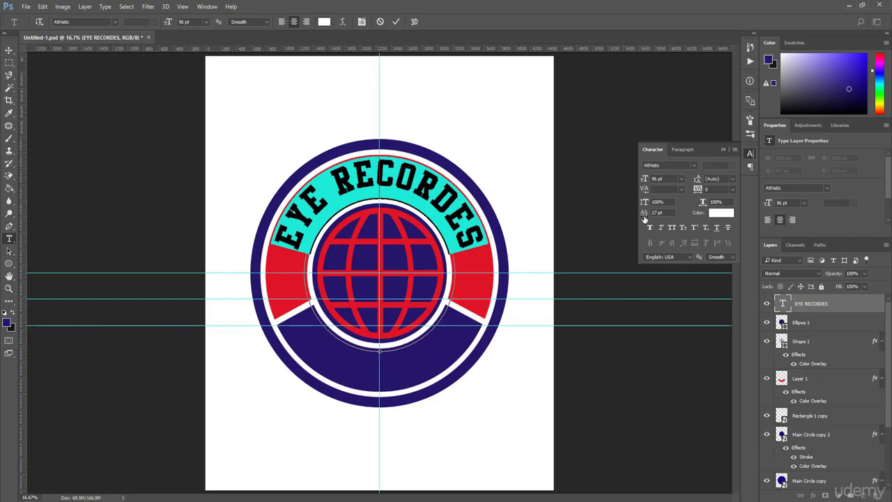
Set the EYE RECORDES text to 101 pt with tracking 180 and commit it.
left_click_drag(644, 216, 638, 218)
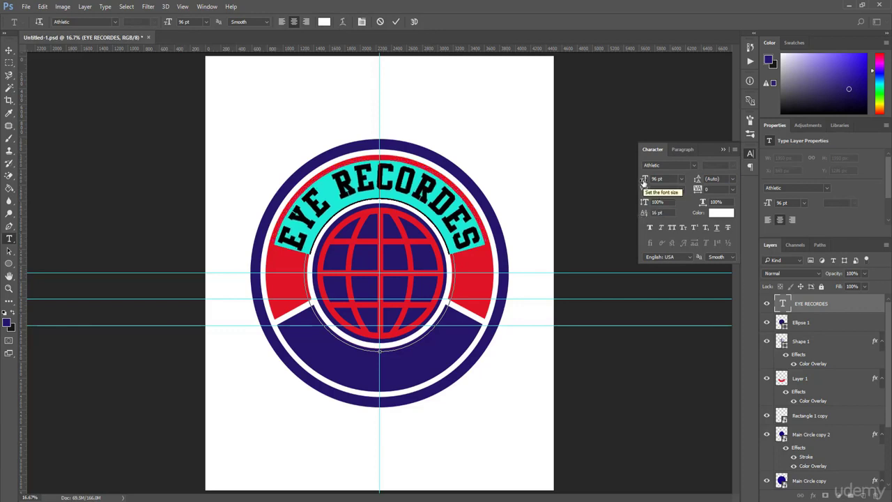
left_click_drag(642, 183, 646, 182)
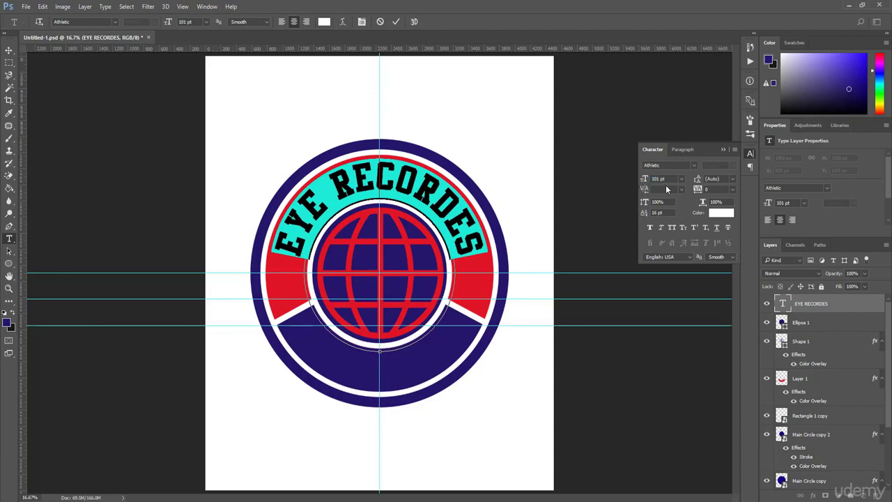
left_click_drag(697, 194, 694, 191)
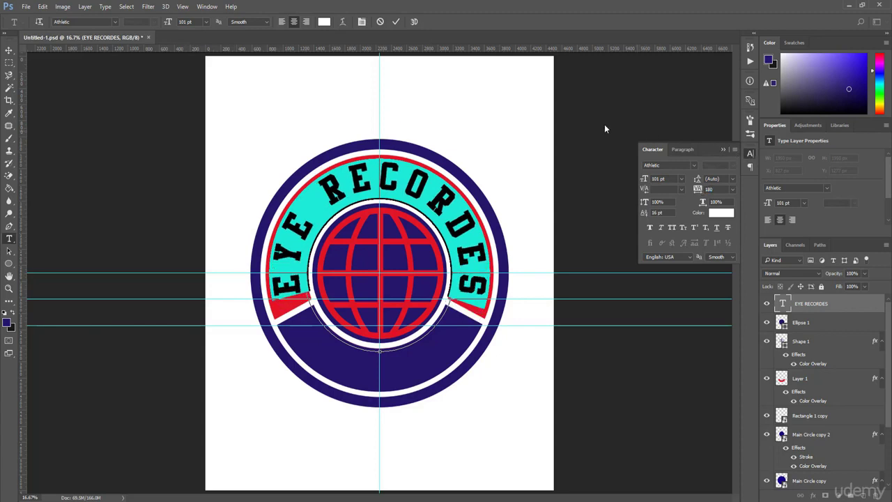
left_click(395, 21)
key("v")
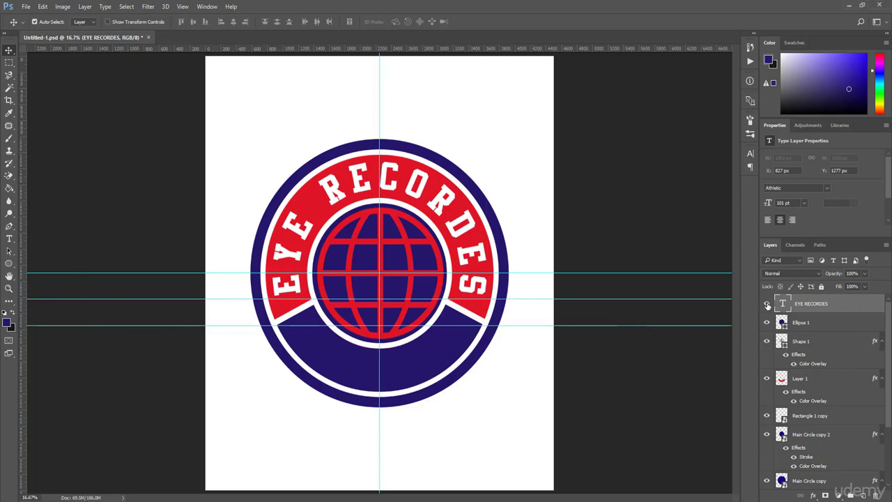
Hide EYE RECORDES and type 'LA CREW' as new path text on the Ellipse 1 ring.
left_click(766, 305)
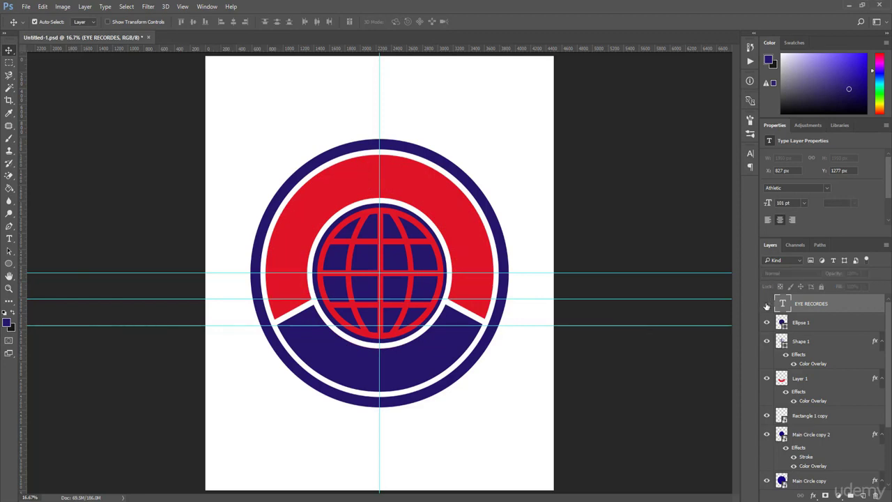
left_click(805, 322)
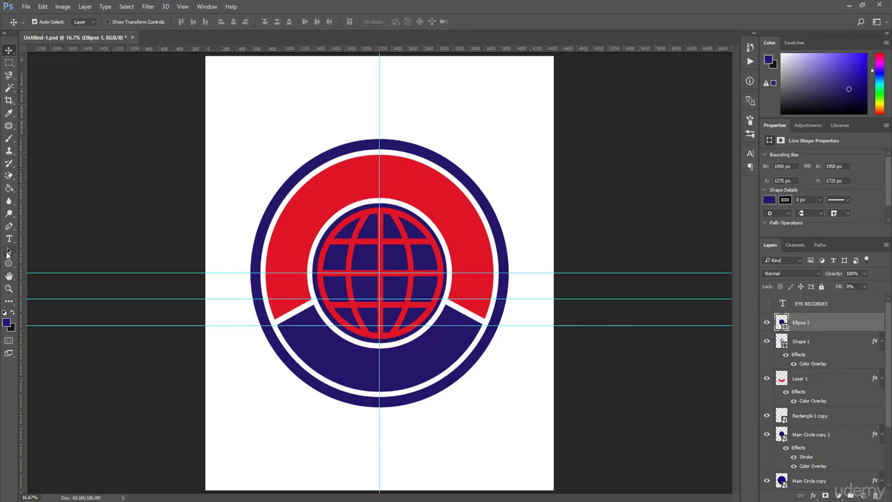
left_click(10, 239)
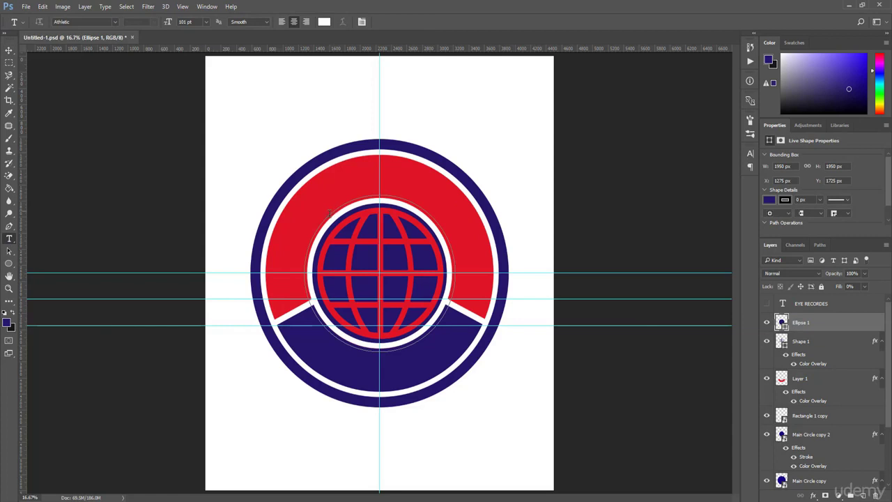
left_click(430, 330)
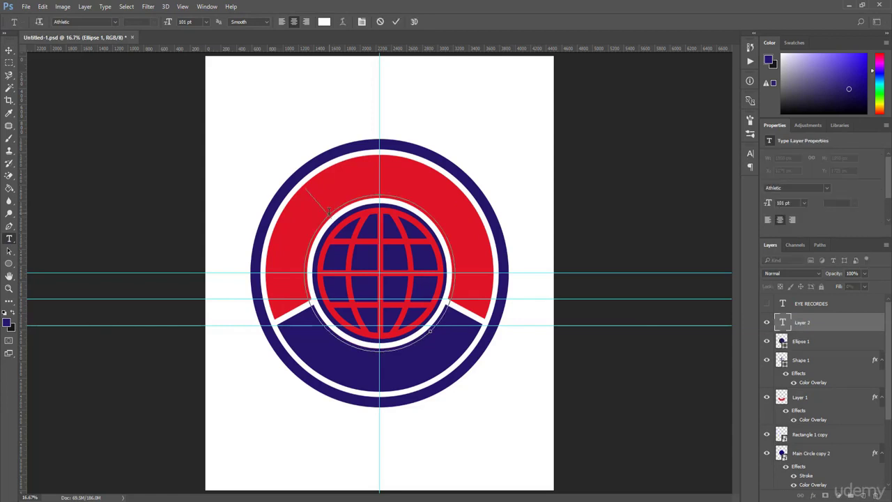
type("LA C")
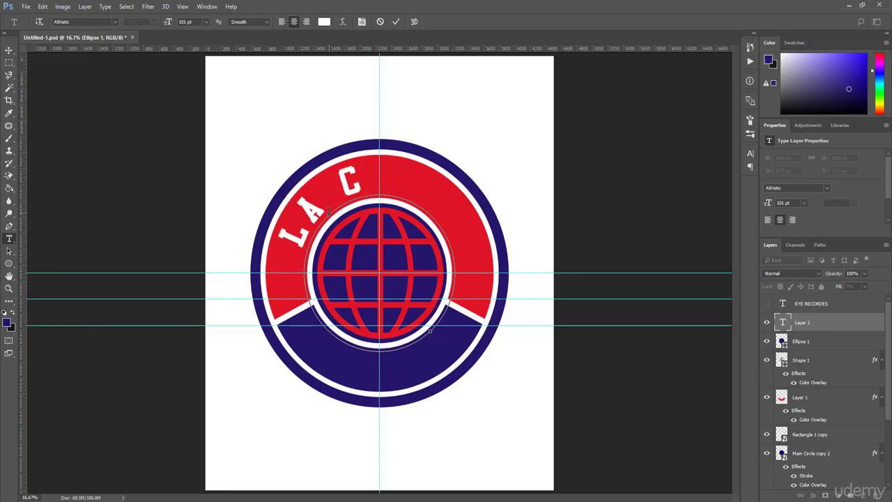
type("REW")
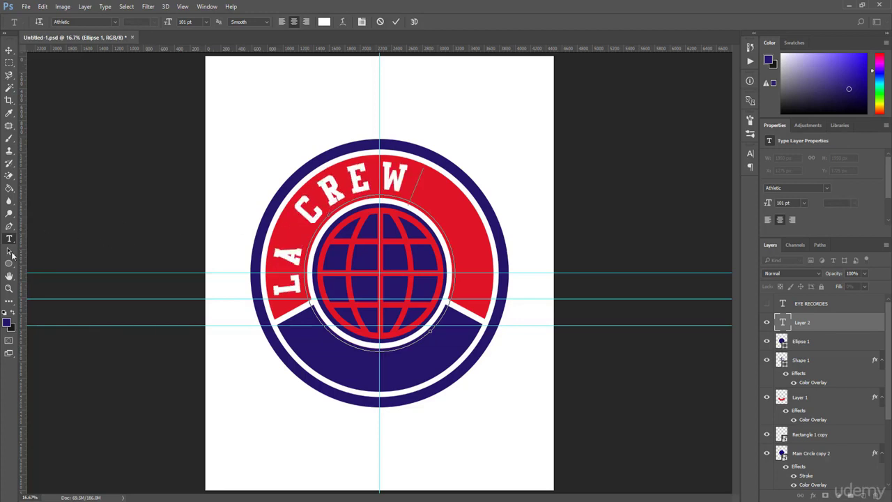
Drag LA CREW across the path with Path Selection to flip it inside the ring's bottom.
left_click(10, 251)
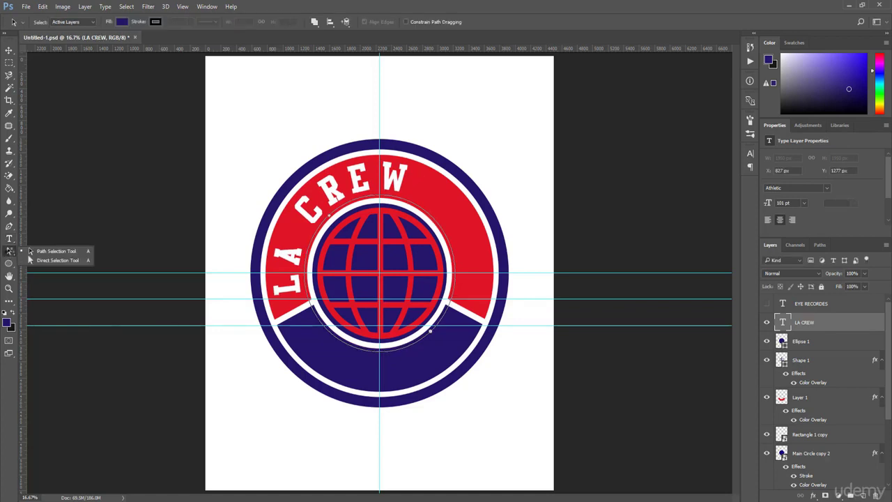
left_click(29, 251)
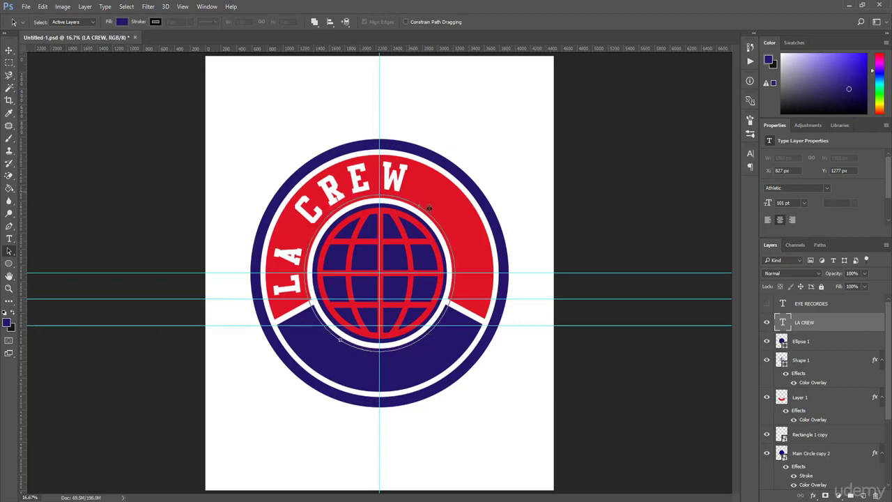
left_click_drag(448, 303, 380, 346)
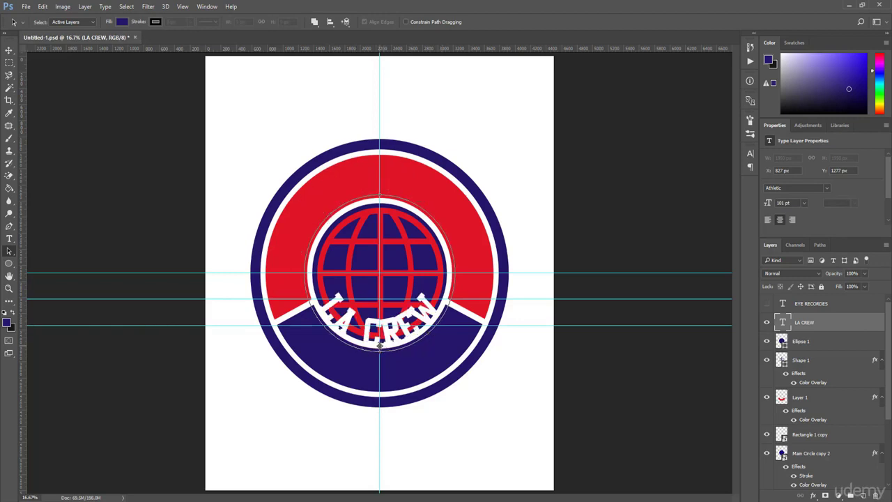
Give LA CREW a -96 pt baseline shift so it sits upright in the navy band.
left_click(749, 153)
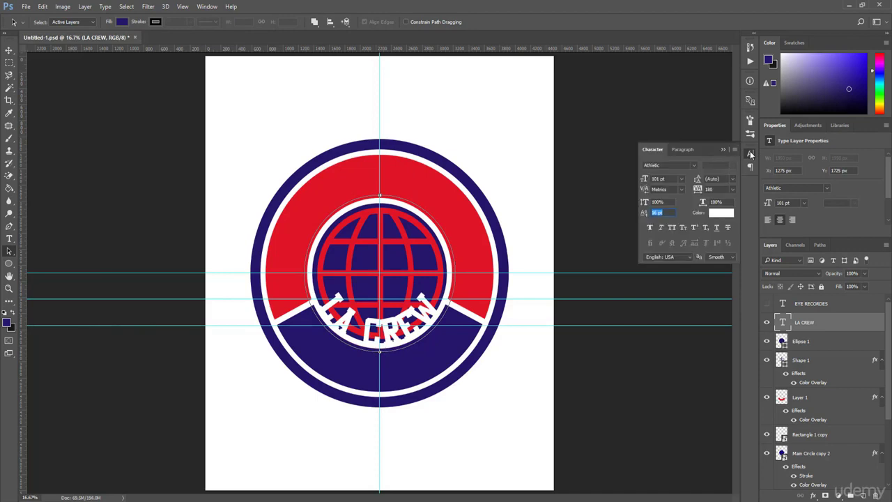
left_click_drag(645, 214, 629, 216)
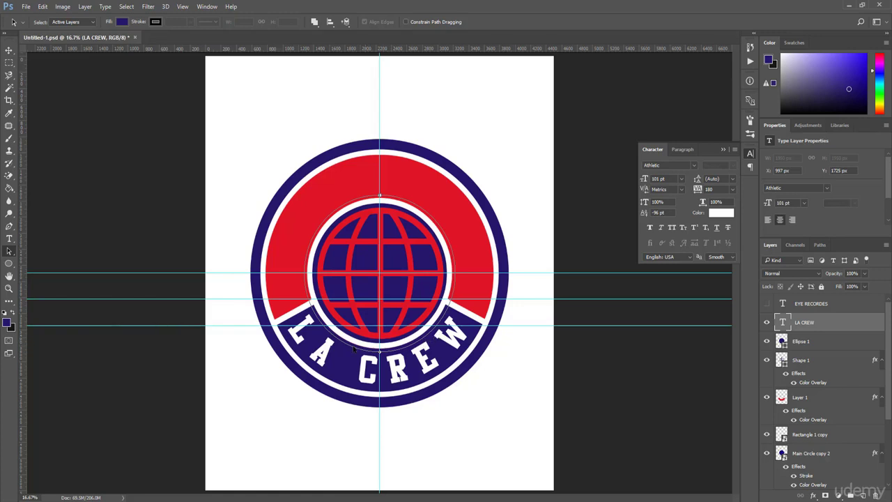
scroll(823, 382, "down", 1)
scroll(822, 382, "up", 2)
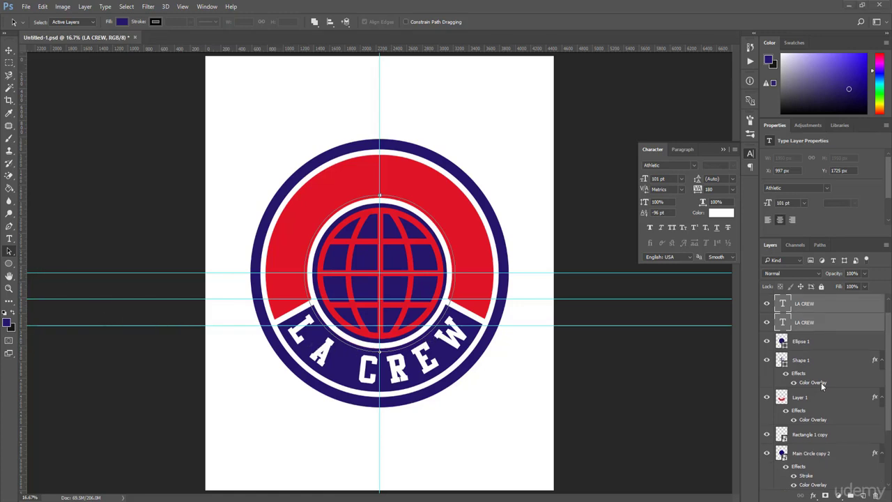
Show EYE RECORDES again and create a new 4500 × 5400 px, 300 ppi document.
left_click(766, 304)
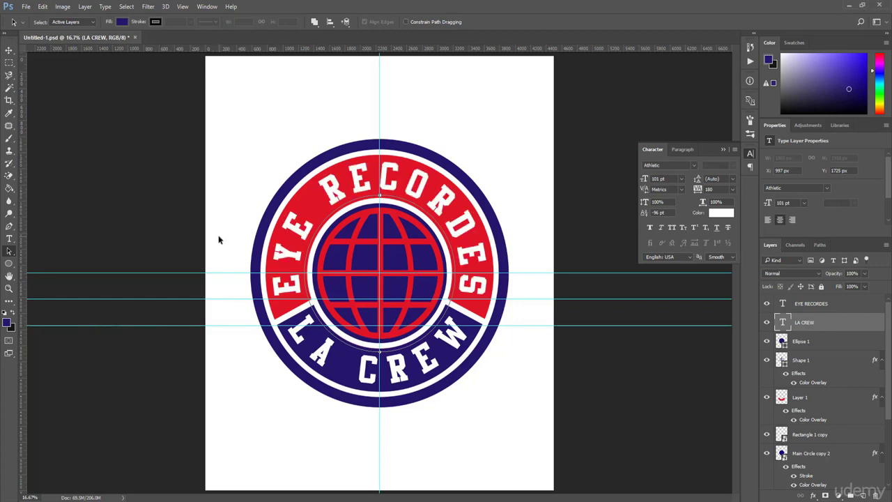
left_click(26, 7)
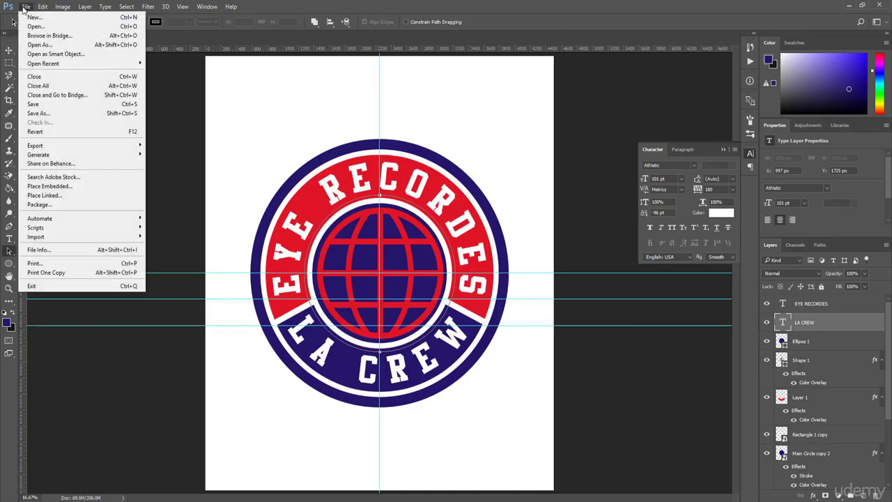
left_click(38, 18)
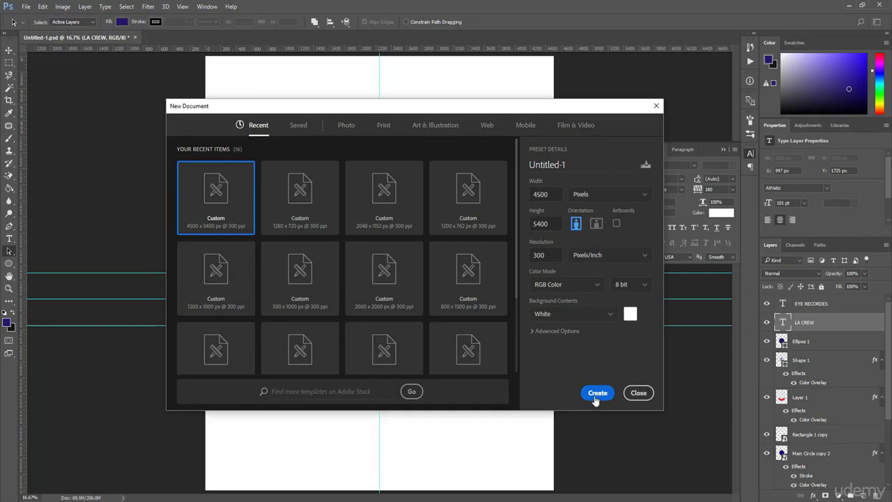
left_click(592, 393)
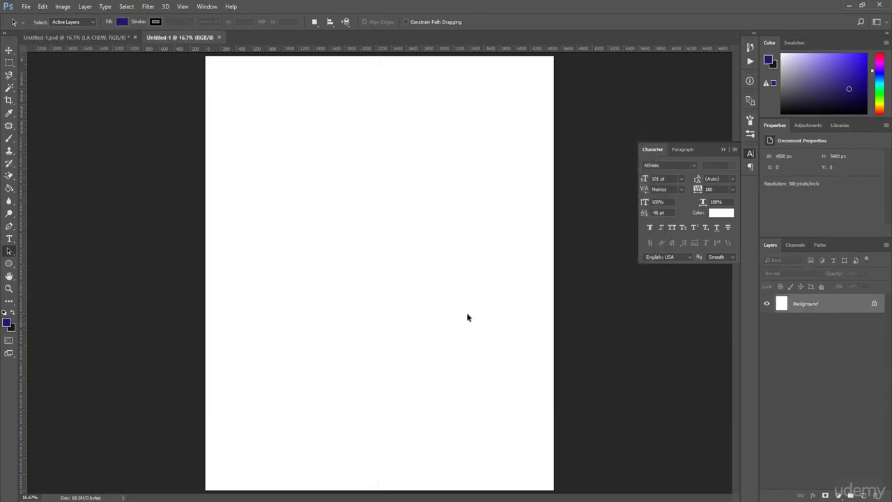
On a new layer, draw a navy curved arc shape with the Pen Tool.
left_click(863, 495)
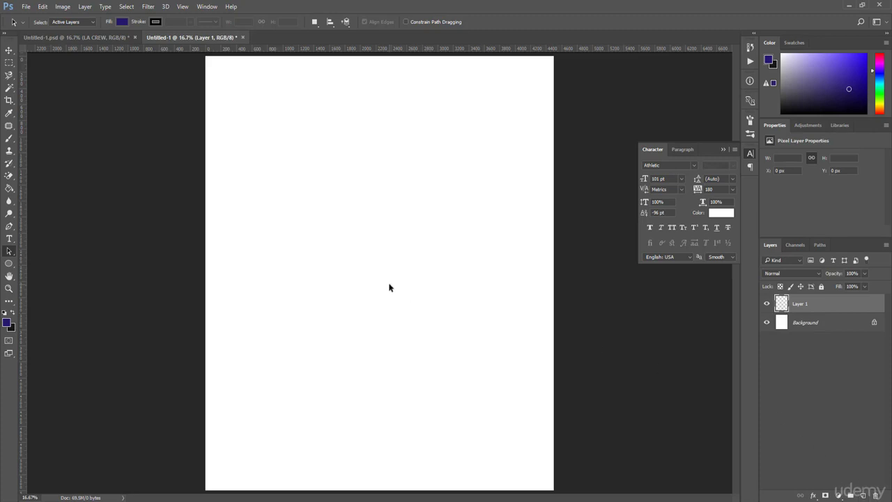
left_click(9, 226)
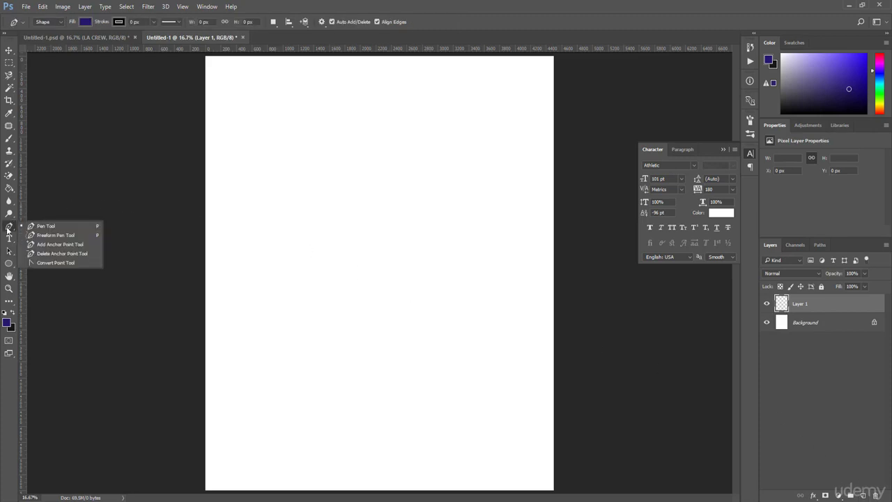
left_click(50, 227)
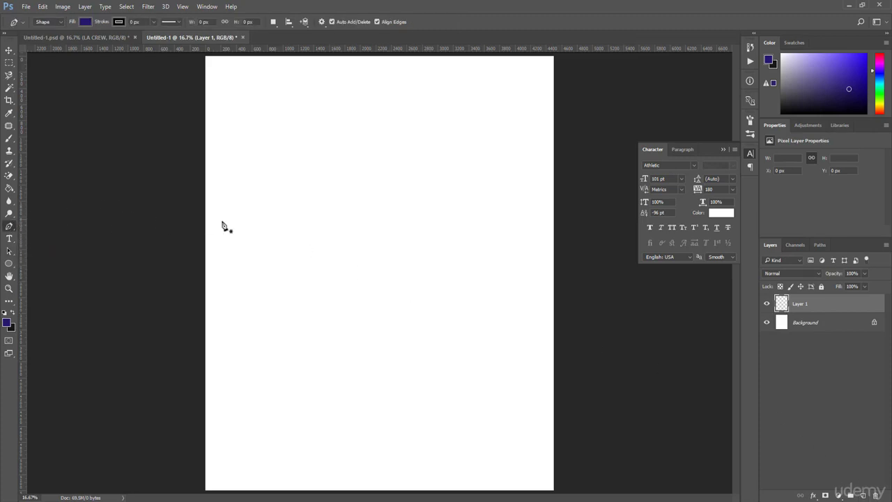
left_click(285, 229)
left_click(395, 228)
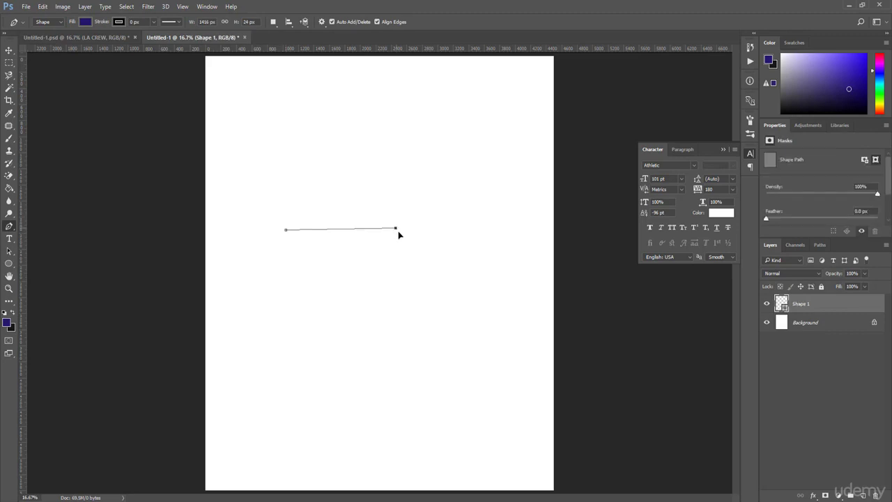
left_click_drag(399, 234, 454, 286)
Bring up the Shape 1 layer's context commands to duplicate it.
right_click(776, 301)
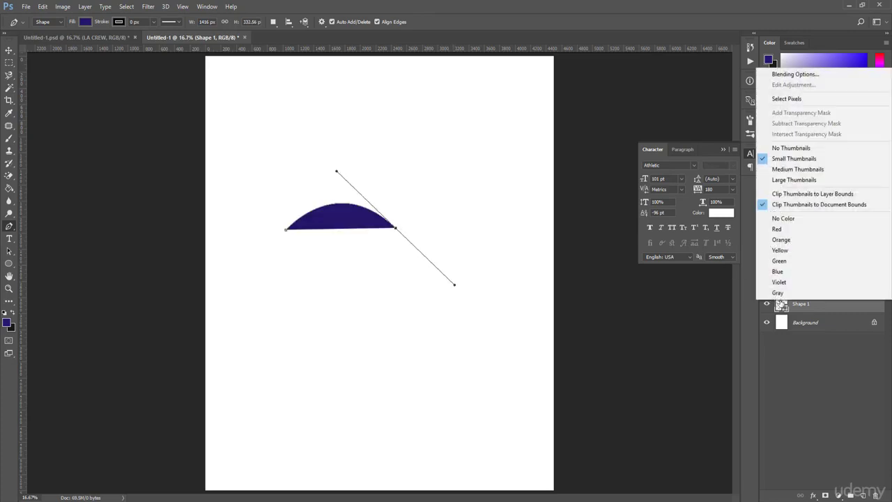
left_click(794, 305)
right_click(810, 306)
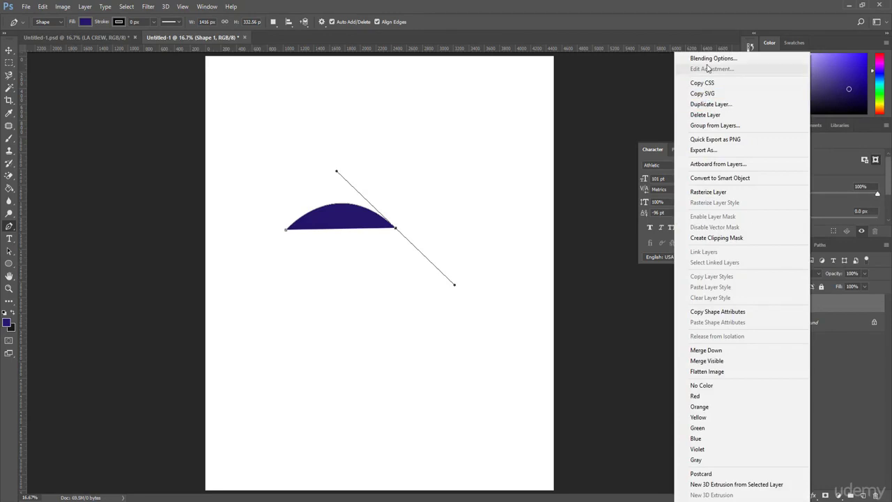
Duplicate the arc layer and move the copy below the original.
left_click(716, 105)
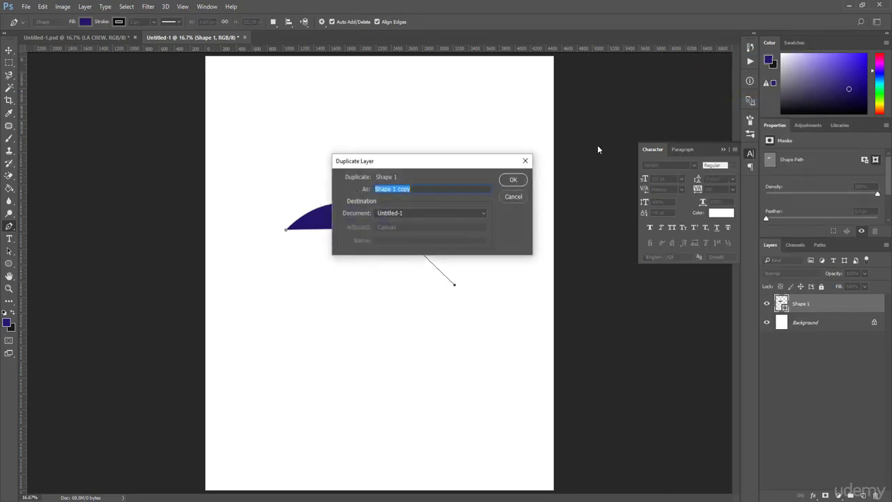
left_click(514, 176)
left_click(8, 50)
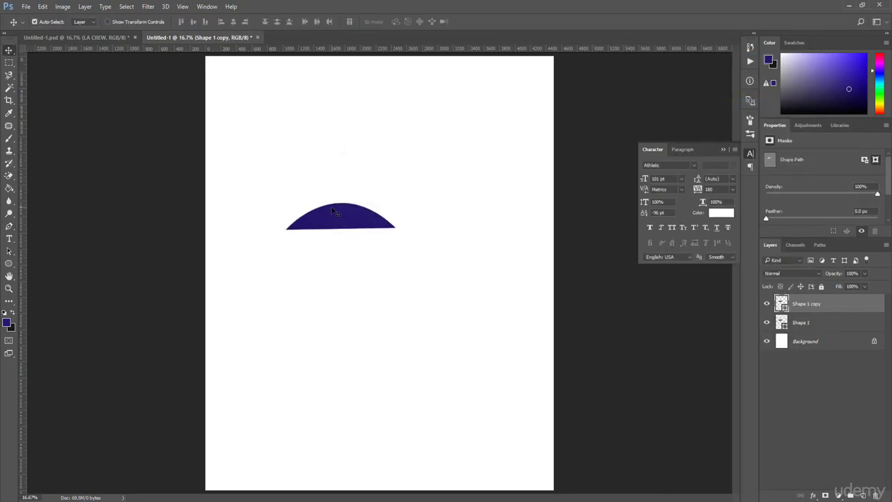
left_click_drag(335, 217, 326, 270)
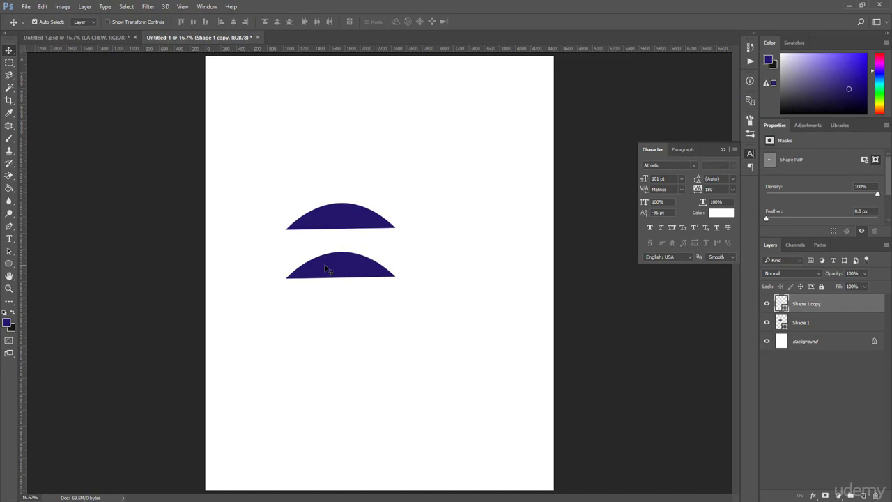
Rotate the copy 180° and join it to the original arc, forming an eye-shaped lens.
key("ctrl+t")
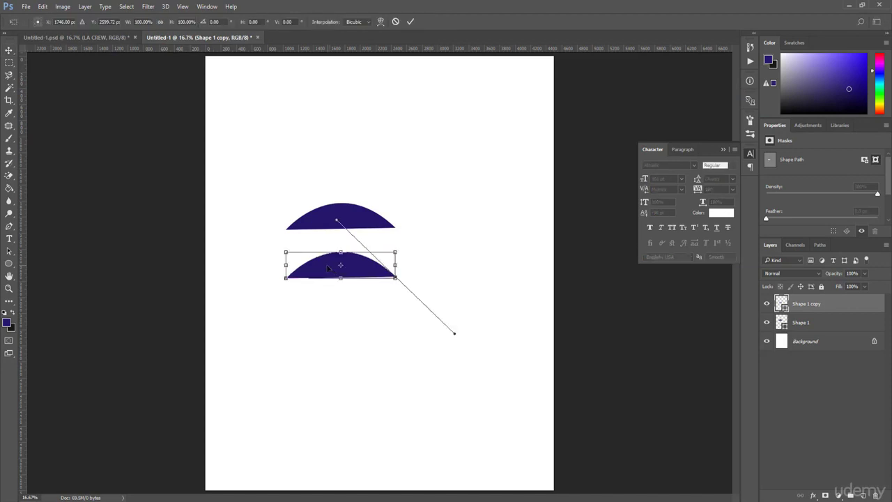
right_click(328, 269)
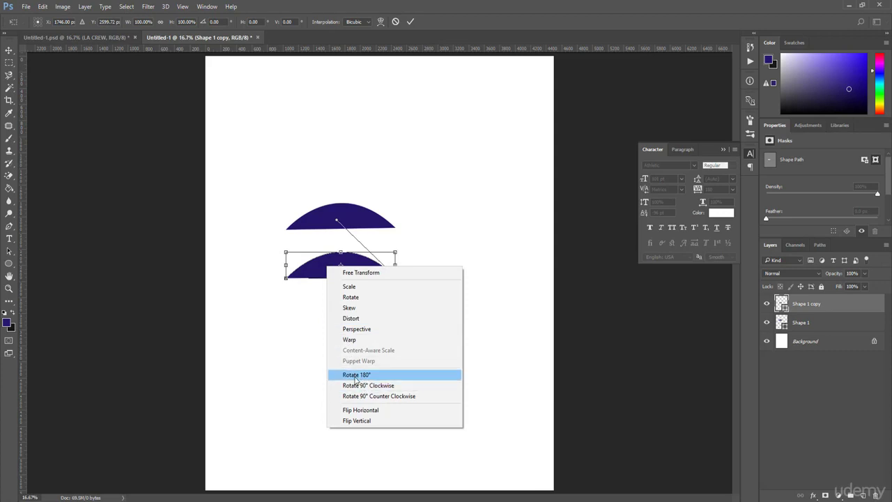
left_click(355, 376)
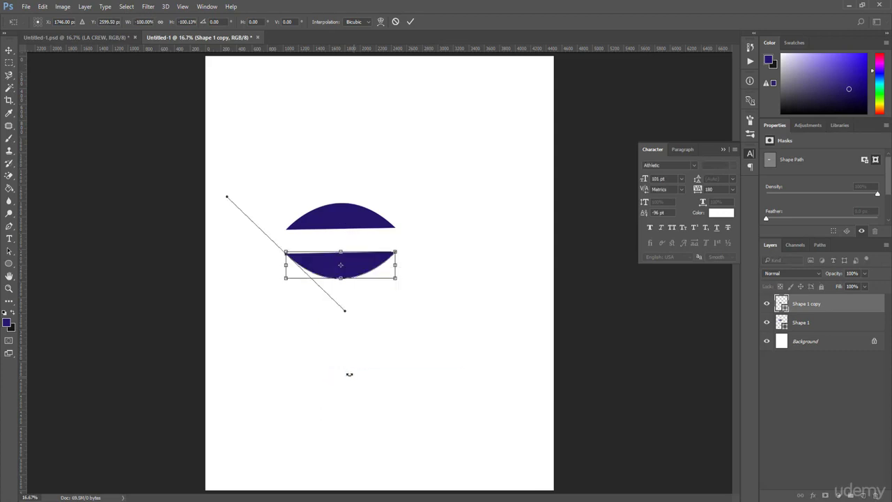
left_click(410, 22)
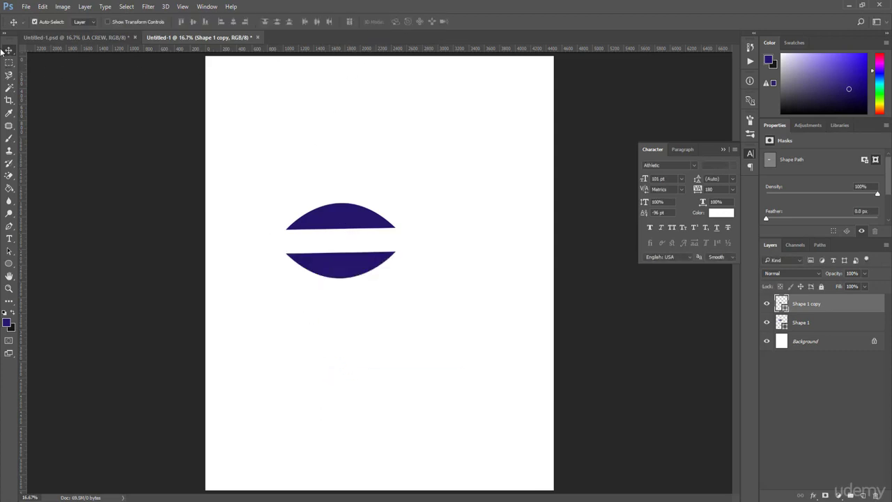
left_click_drag(350, 264, 349, 239)
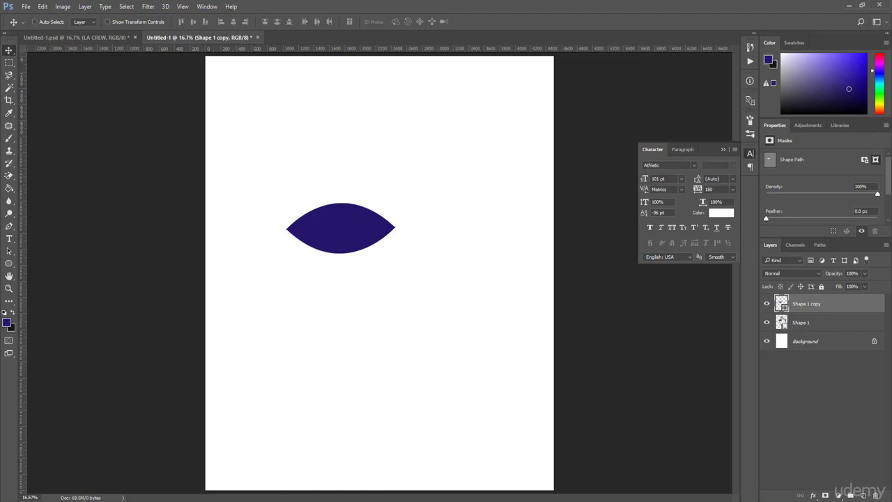
Convert the two selected arc layers into a single smart object.
left_click(781, 322, "ctrl")
right_click(813, 322)
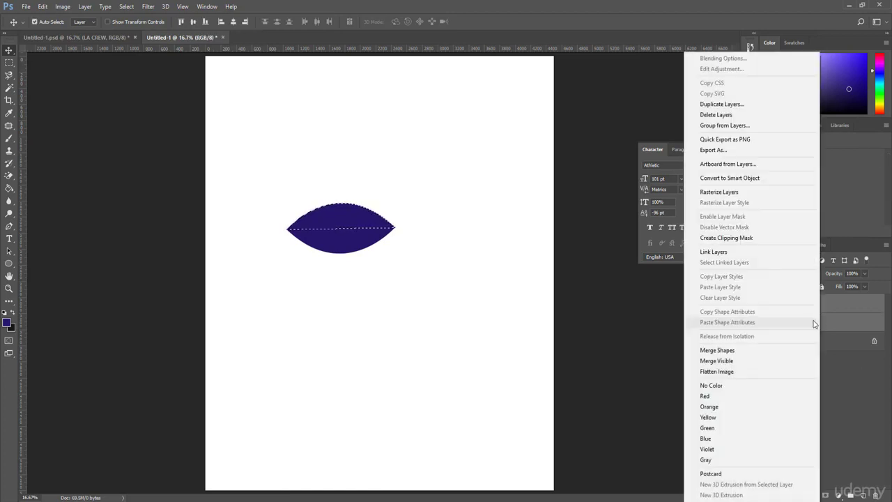
left_click(737, 179)
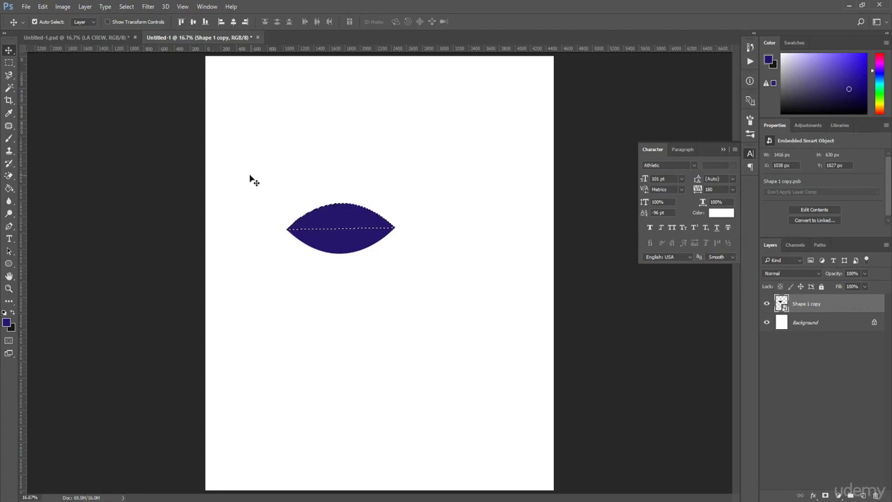
Deselect, hide the Background layer, and drag the Shape 1 copy lens into the badge document.
key("ctrl")
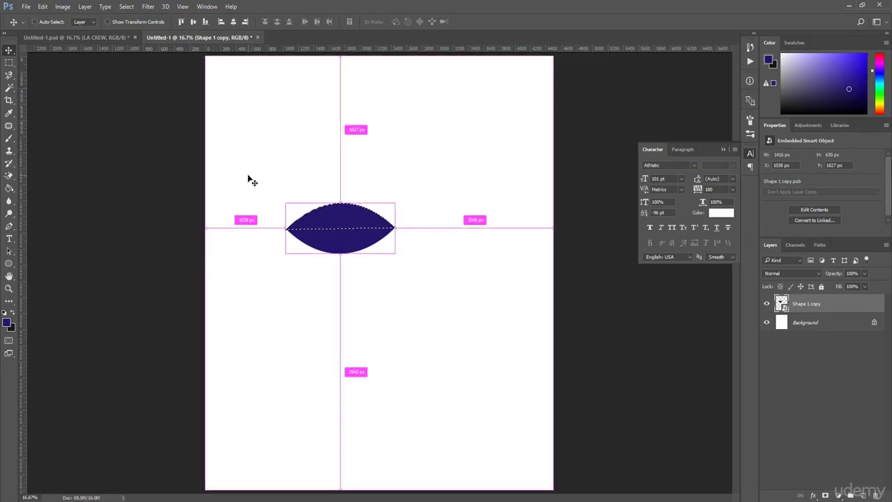
key("ctrl+d")
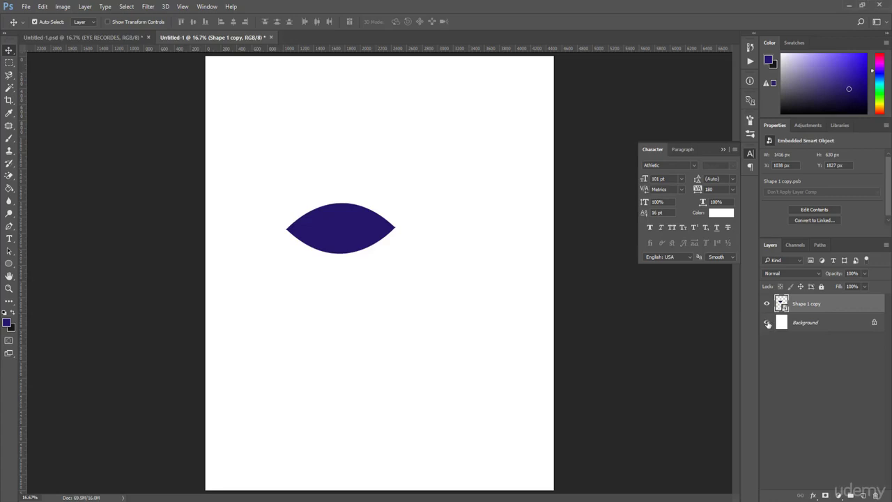
left_click(767, 322)
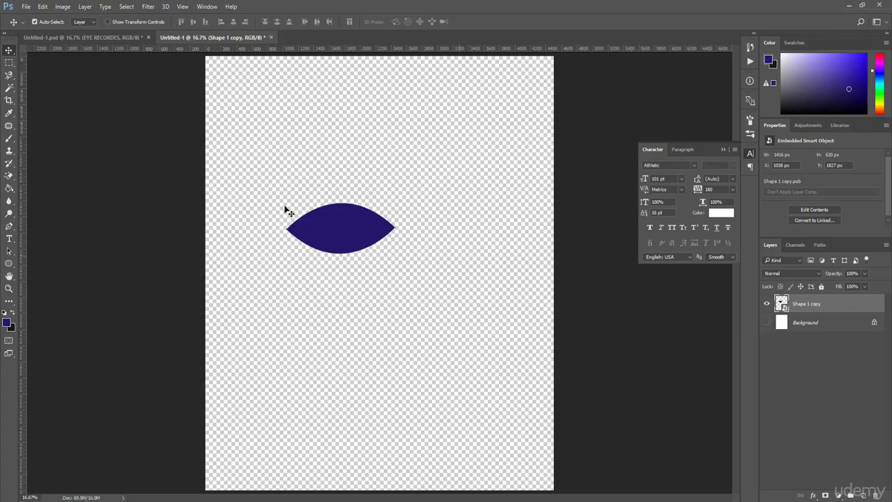
left_click_drag(355, 230, 374, 274)
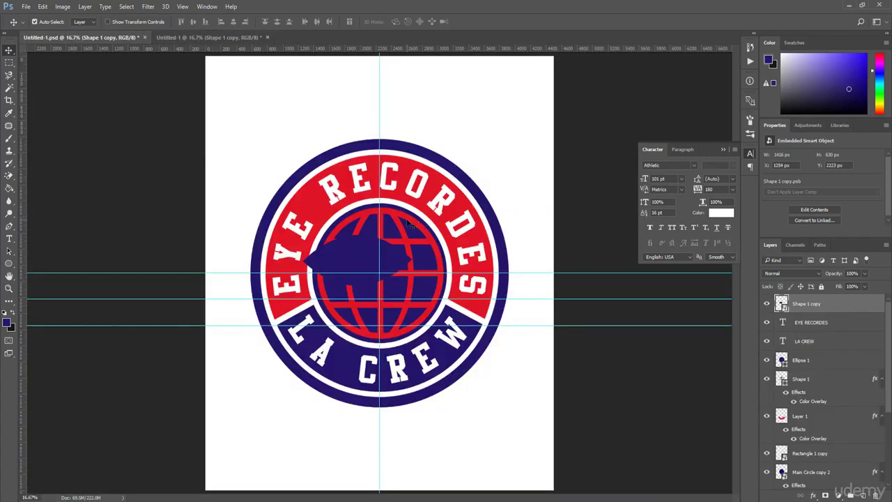
Enlarge the navy lens across the globe and centre it over the globe.
key("ctrl")
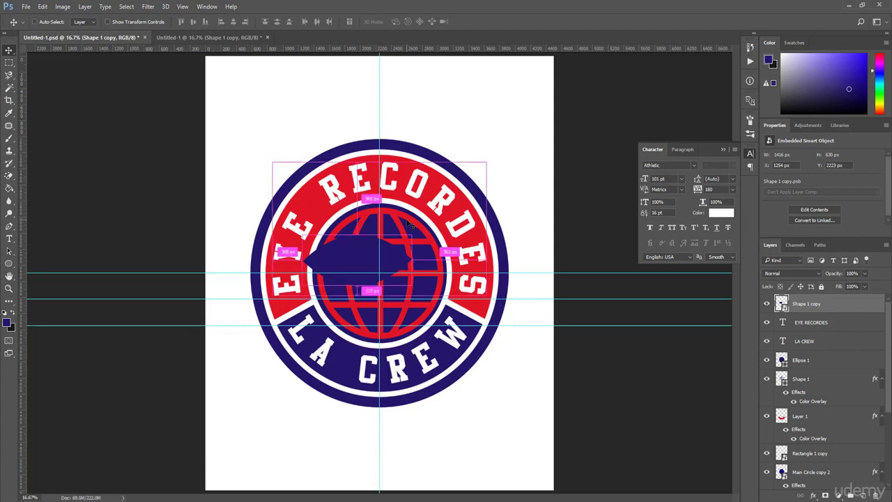
key("ctrl+t")
left_click_drag(415, 234, 440, 223)
left_click(9, 50)
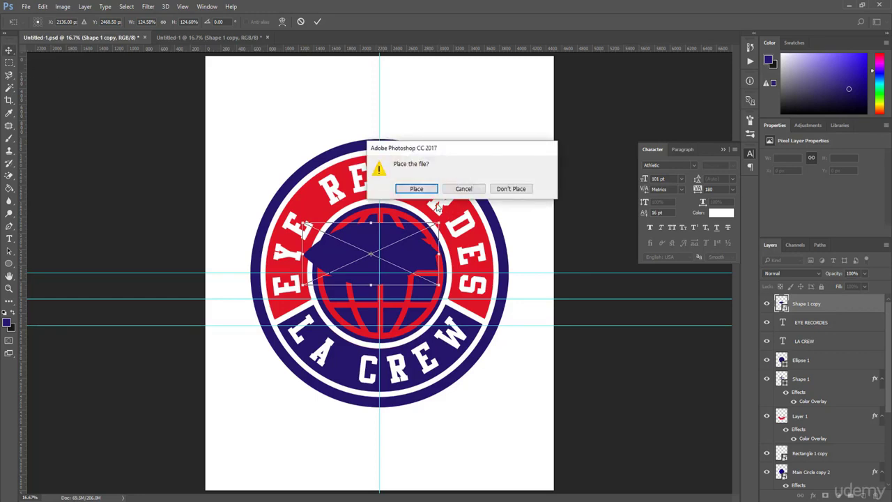
left_click(428, 189)
mouse_move(366, 253)
left_mouse_down()
mouse_move(333, 248)
mouse_move(370, 264)
left_mouse_up()
left_click(749, 154)
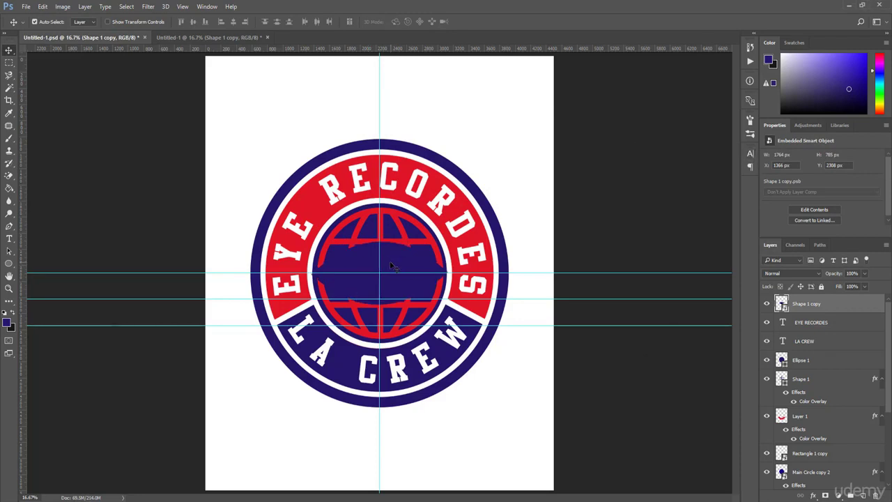
Rename the Shape 1 copy layer to 'Eye'.
double_click(805, 304)
type("Eye")
key("Return")
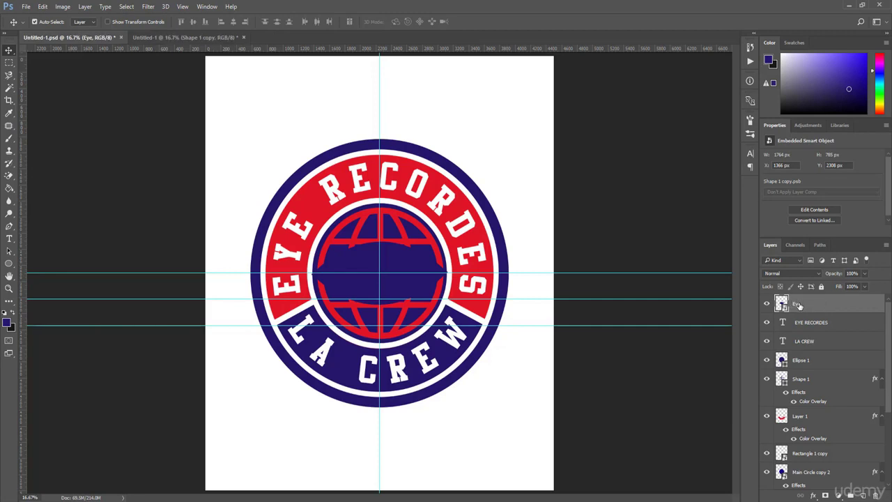
Give the Eye layer a 67 px white inside Stroke through Blending Options.
right_click(798, 304)
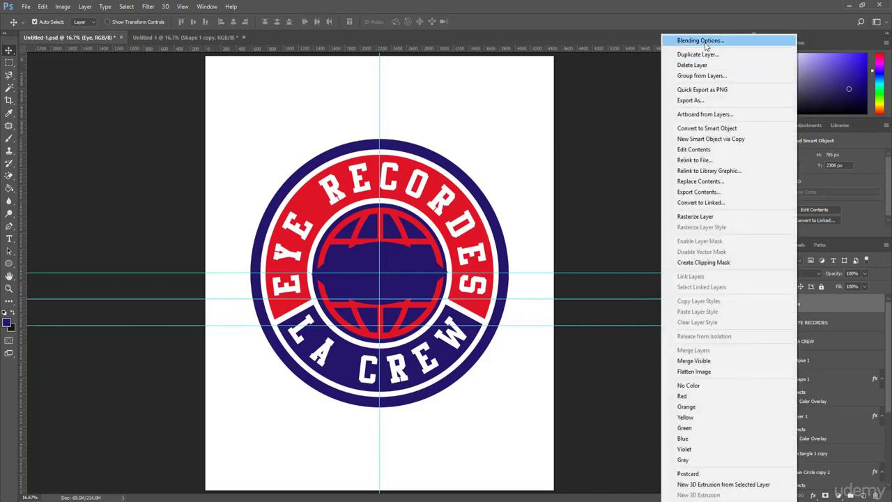
left_click(704, 41)
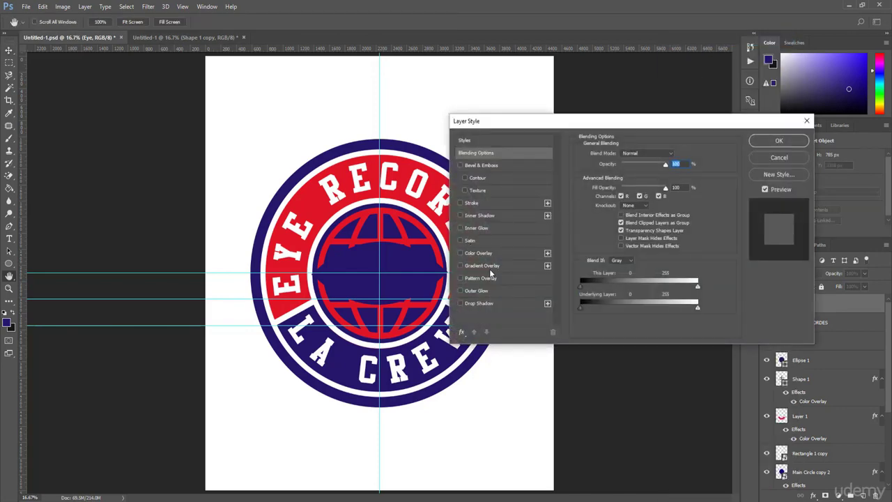
left_click(469, 203)
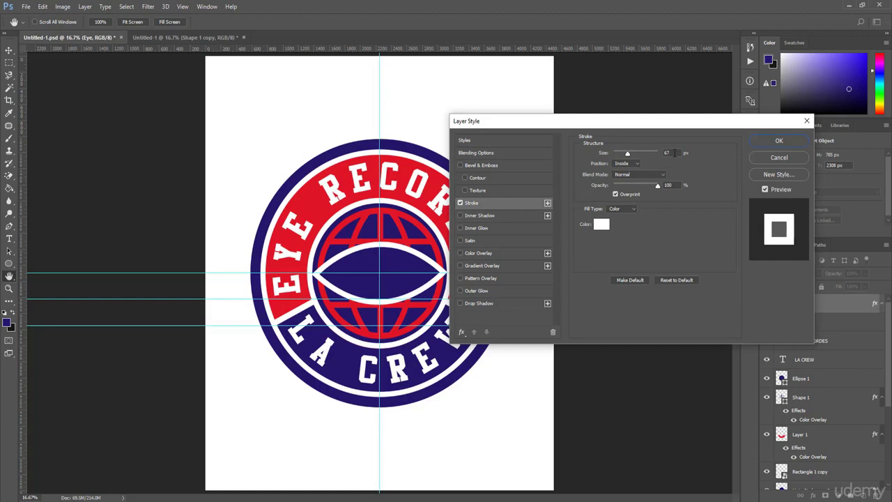
left_click(779, 142)
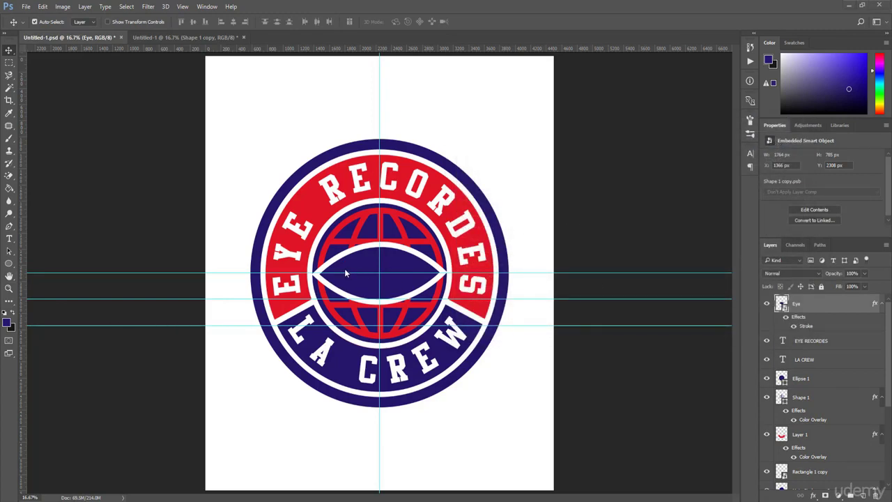
Scale the outlined Eye lens to about 140% and recentre it on the globe.
key("ctrl+t")
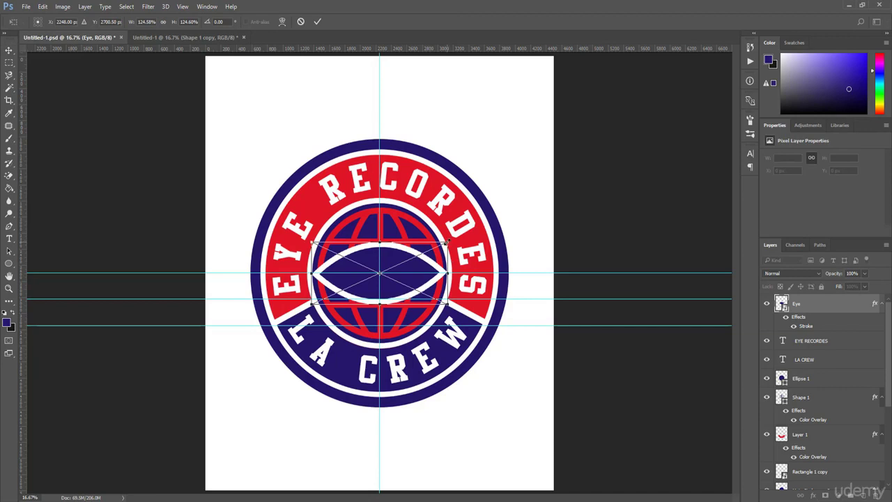
left_click_drag(446, 243, 464, 231)
left_click(10, 50)
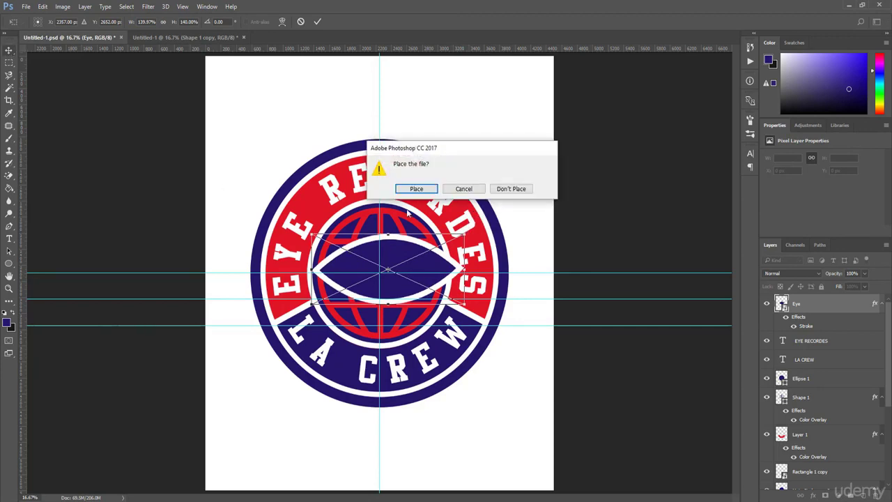
left_click(417, 197)
left_click_drag(401, 259, 390, 262)
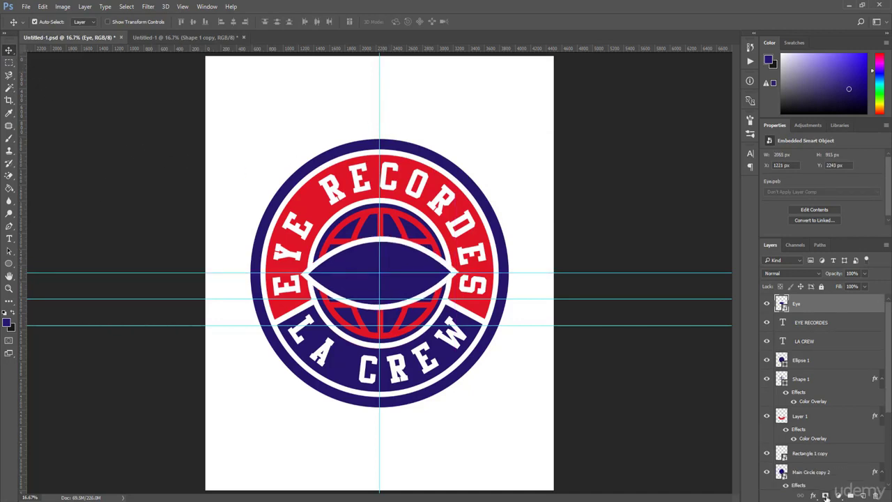
Add a layer mask to Eye and set up a hard round brush with black foreground.
left_click(825, 495)
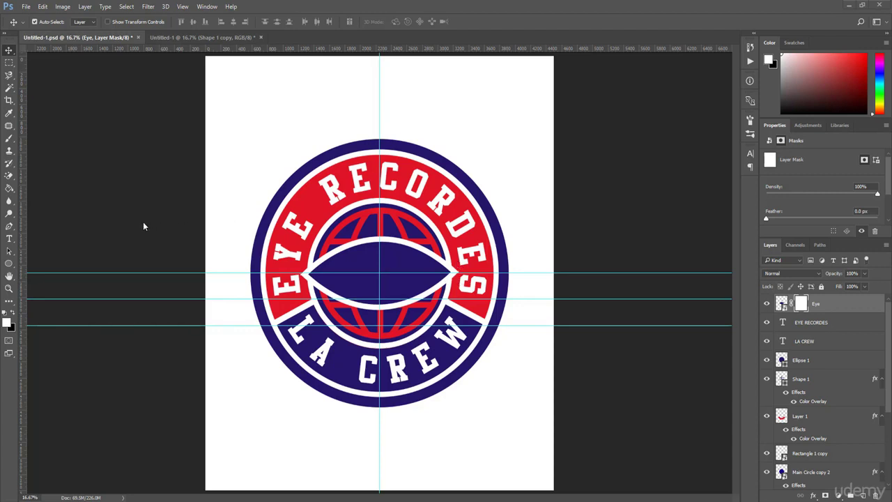
left_click(12, 140)
left_click(49, 138)
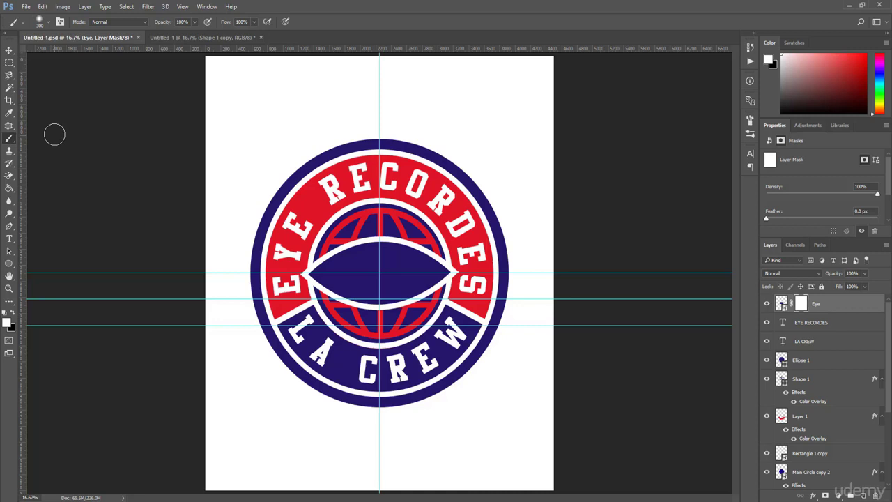
left_click(48, 21)
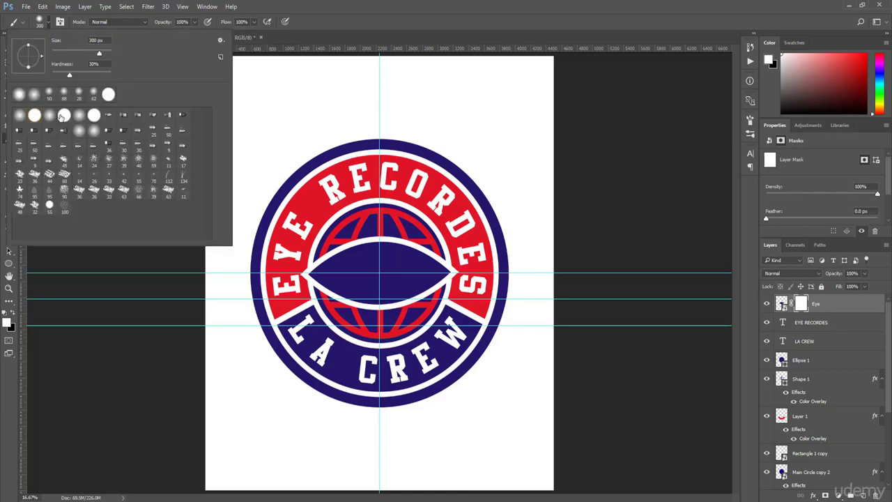
left_click(64, 115)
left_click(319, 10)
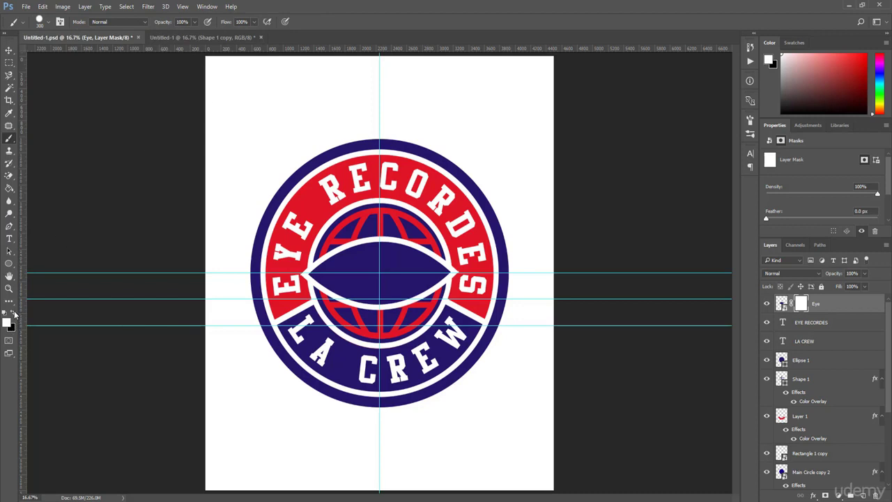
left_click(14, 314)
Reduce the brush to 133 px and paint out the eye's right and left tips.
left_click(48, 21)
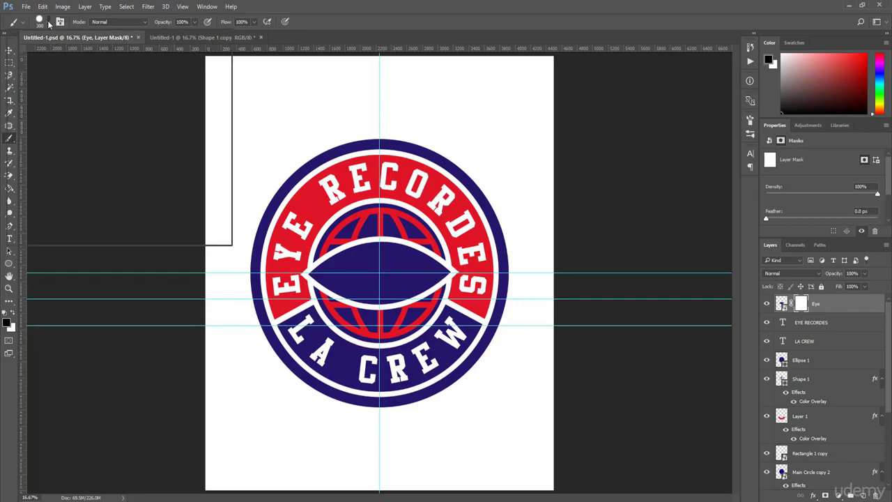
left_click_drag(95, 54, 87, 54)
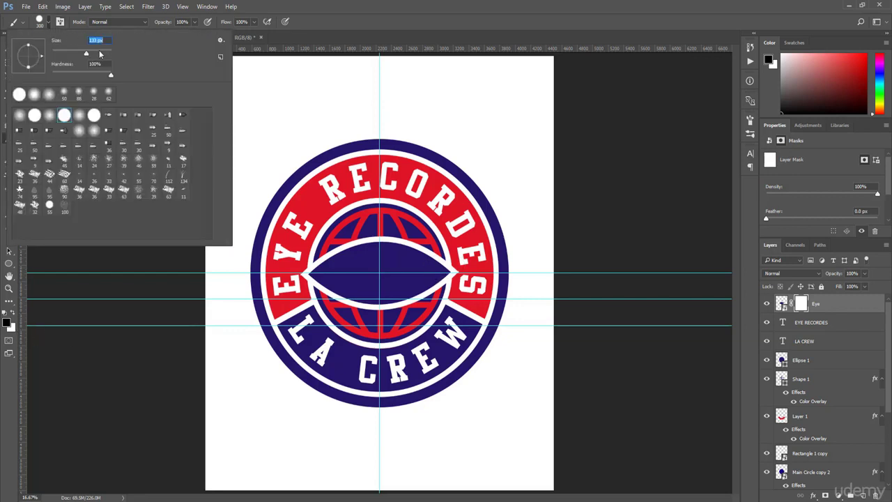
left_click(301, 9)
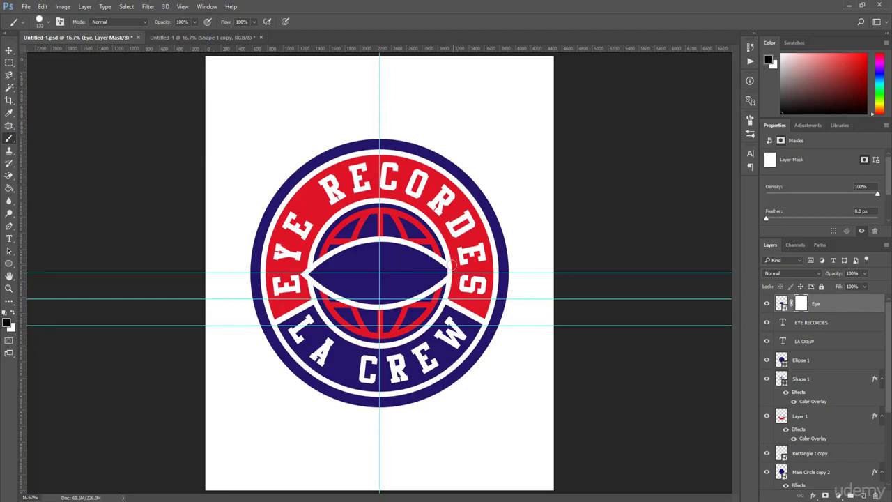
left_click_drag(451, 264, 453, 252)
left_click_drag(301, 263, 306, 277)
Draw a black 768 px circle on Ellipse 2 and nudge it to the eye's centre.
left_click(11, 264)
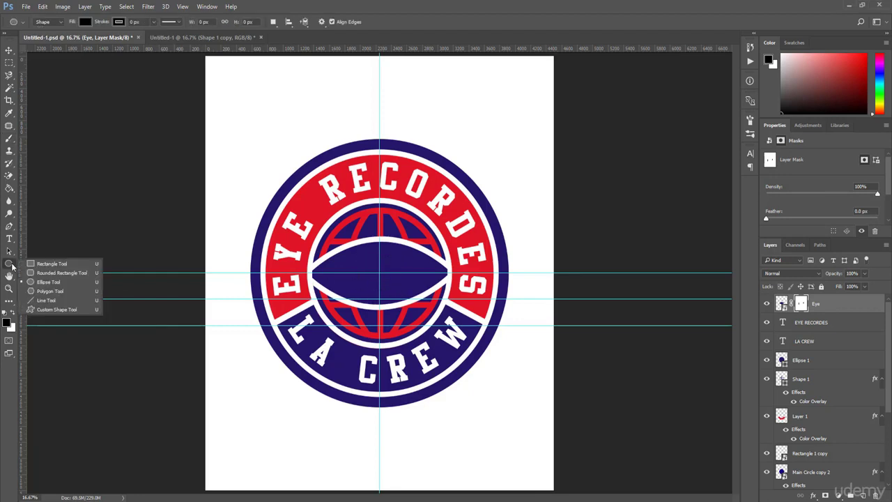
left_click(50, 281)
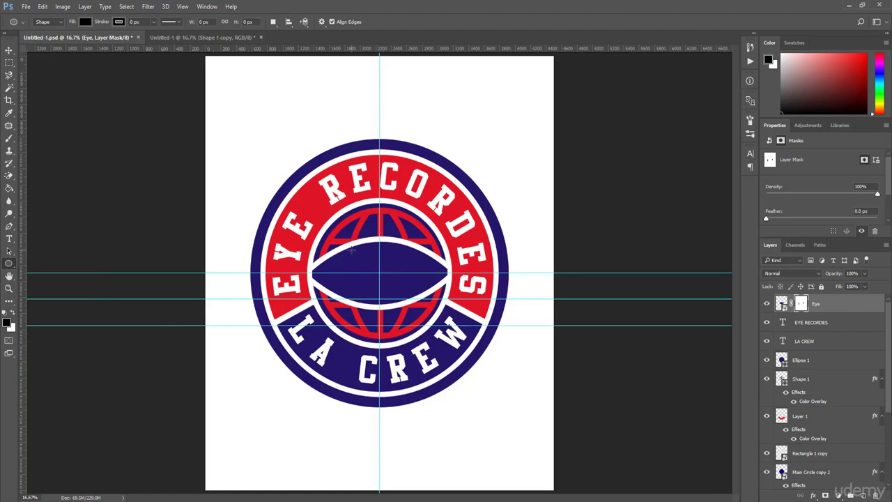
left_click_drag(350, 249, 439, 290)
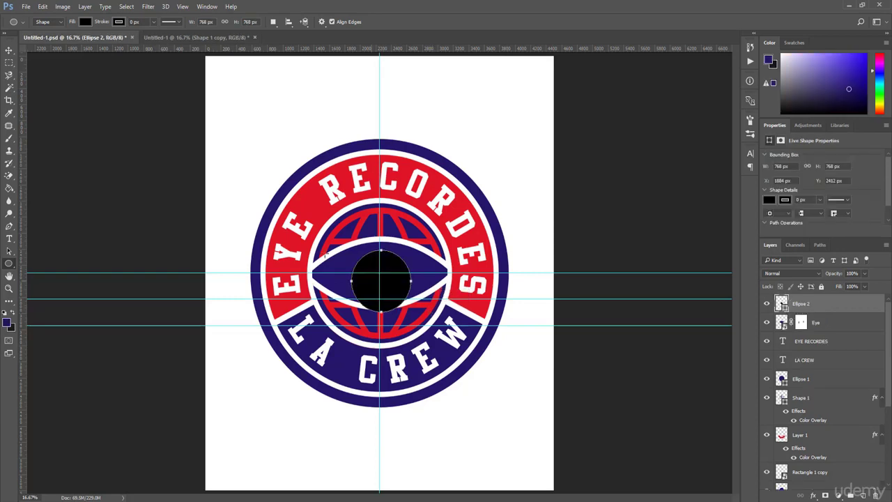
key("v")
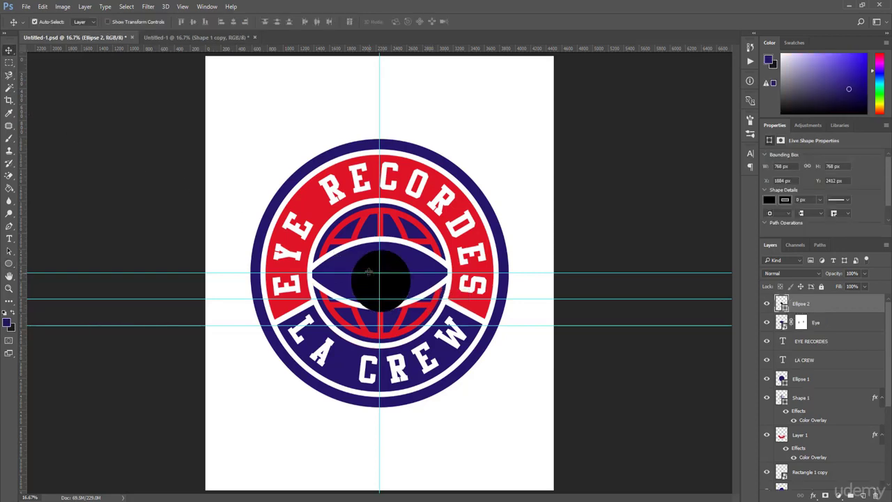
left_click_drag(369, 271, 369, 260)
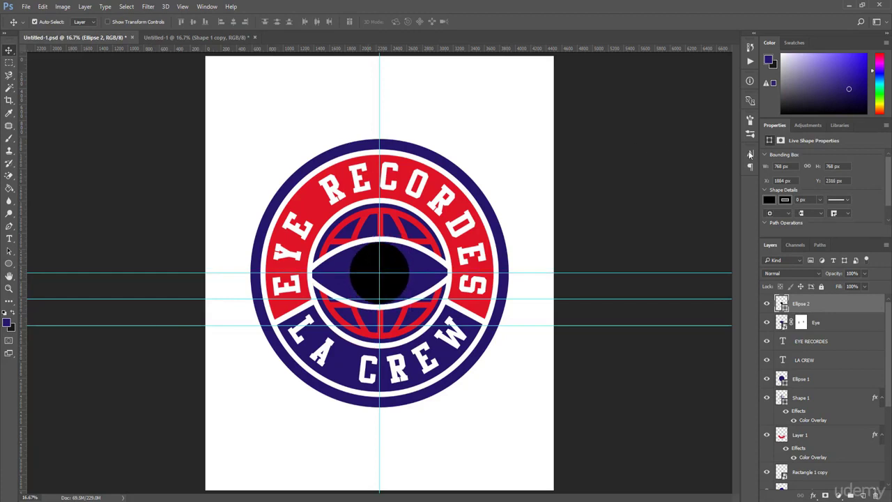
right_click(796, 302)
Add a 67 px white inside Stroke to the Ellipse 2 pupil.
left_click(699, 59)
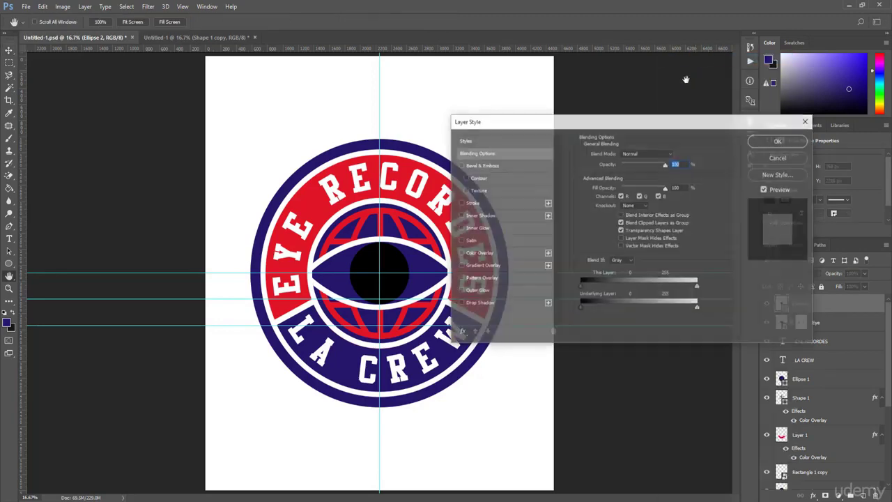
left_click(471, 202)
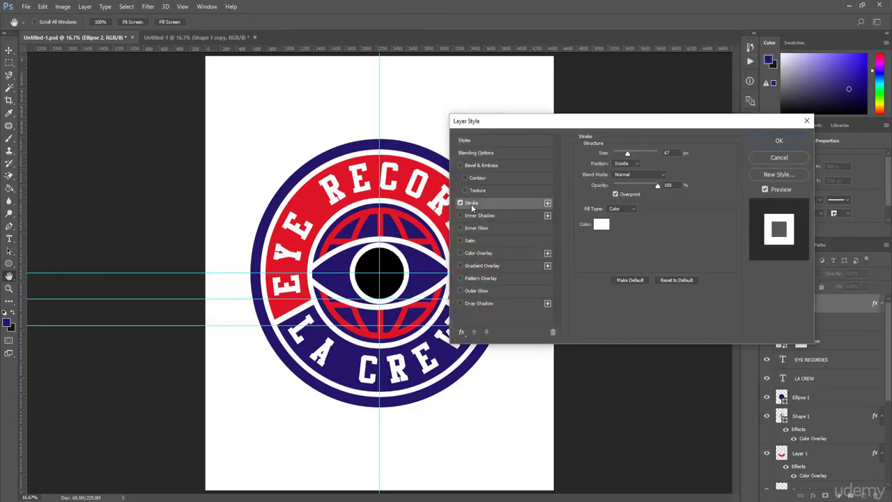
left_click(780, 140)
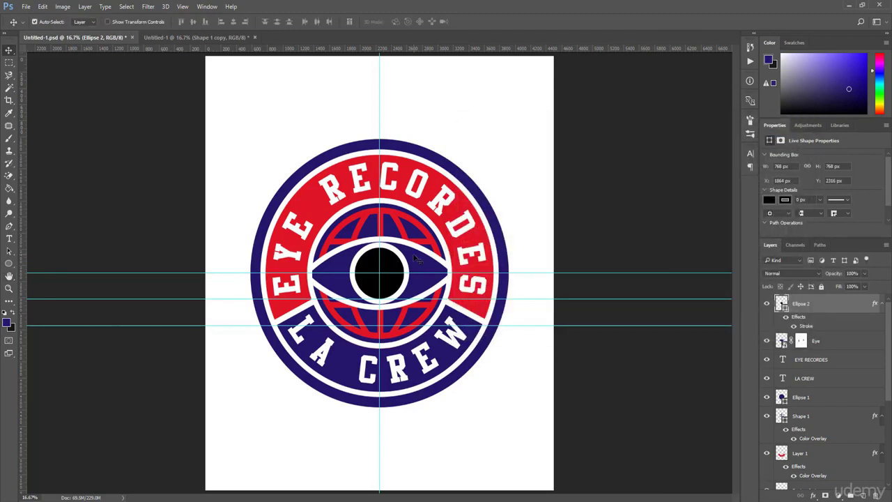
Enlarge the pupil to about 828 px, recentre it, and set its Fill to 0%.
key("ctrl")
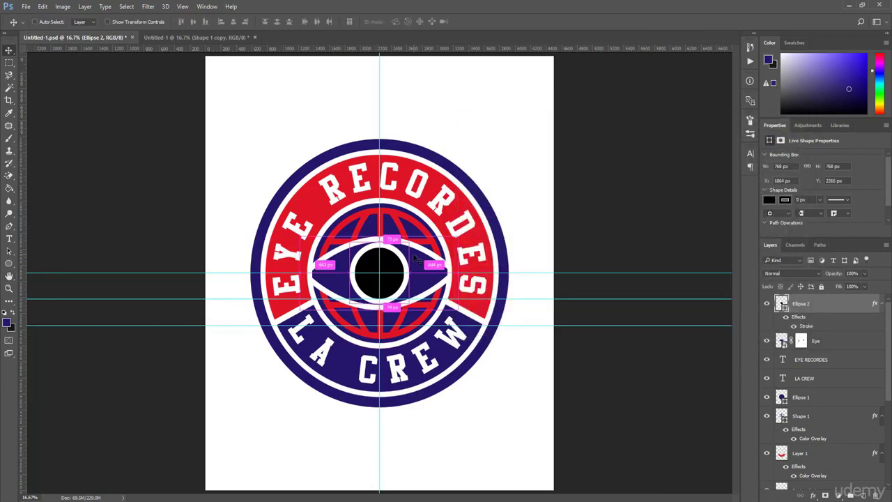
key("ctrl+t")
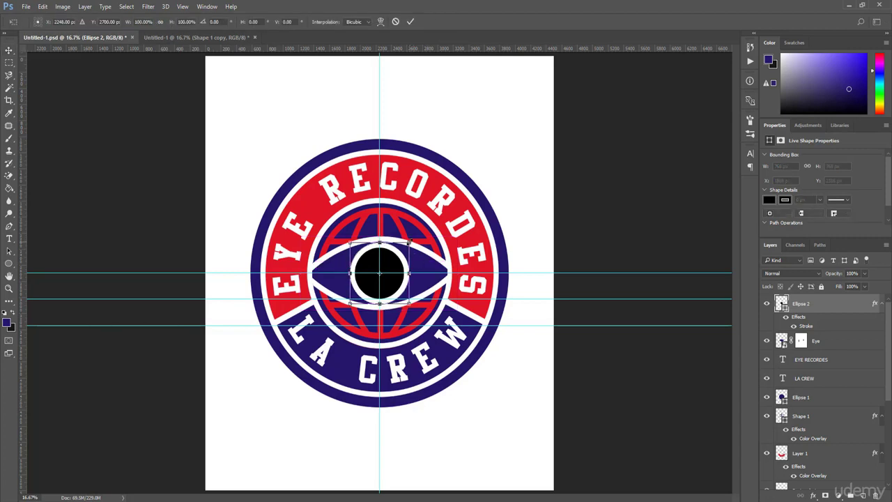
left_click_drag(411, 240, 417, 236)
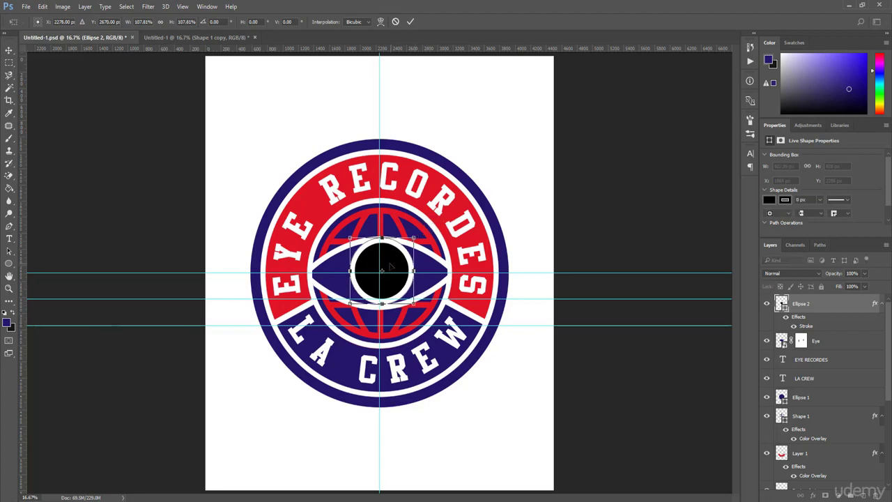
left_click_drag(390, 264, 390, 268)
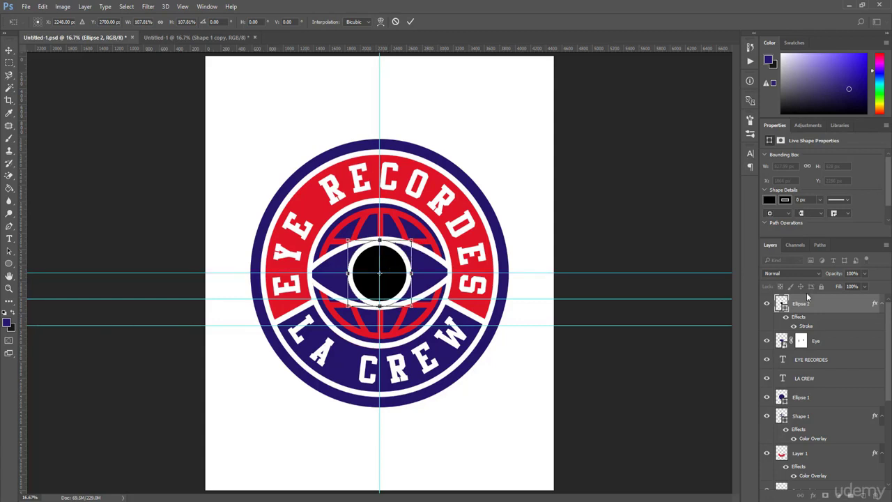
left_click(864, 286)
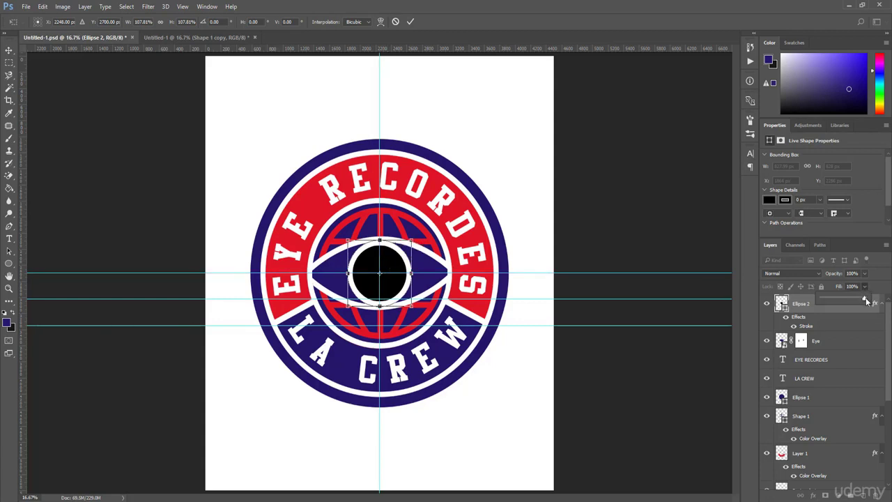
left_click_drag(865, 298, 822, 301)
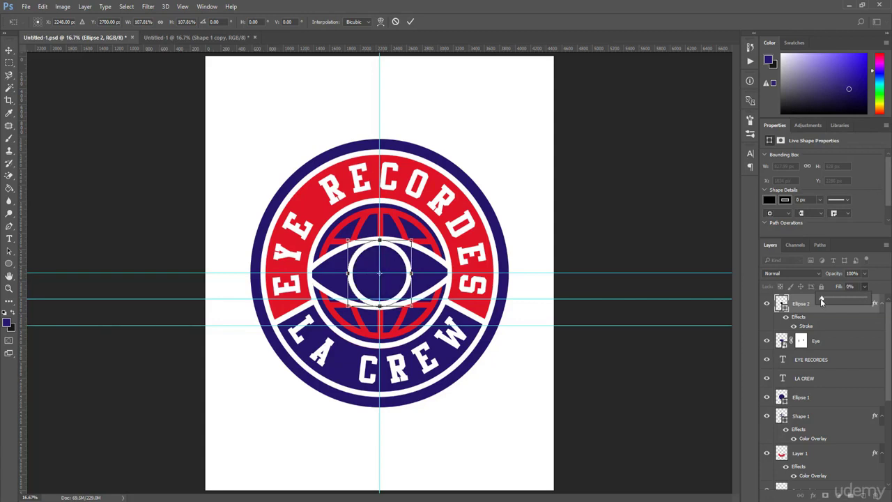
key("Return")
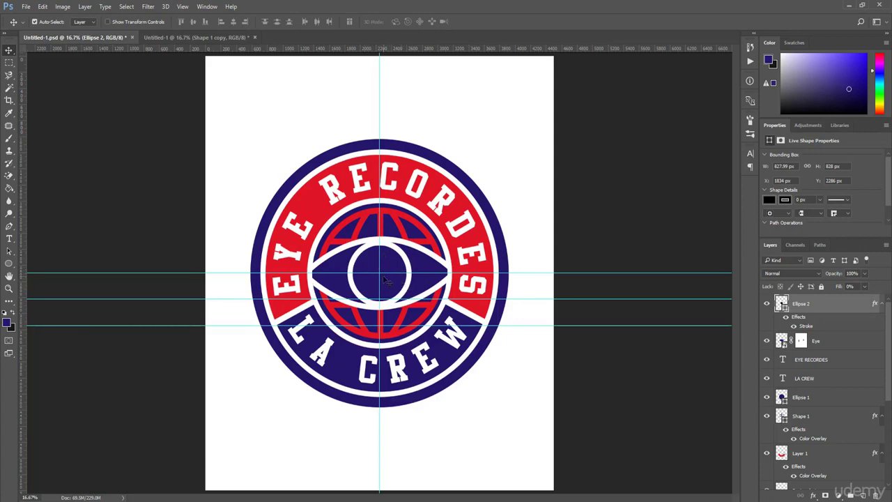
key("l")
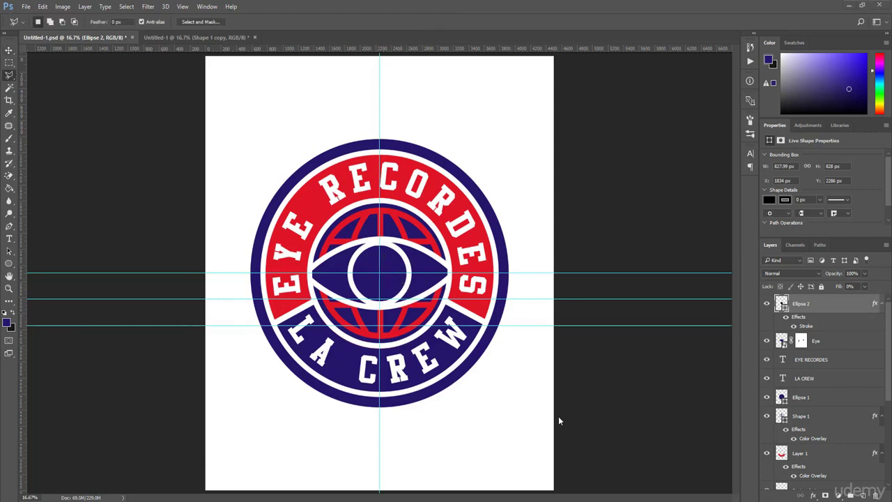
Create a new layer and set the foreground colour to white #ffffff.
left_click(862, 494)
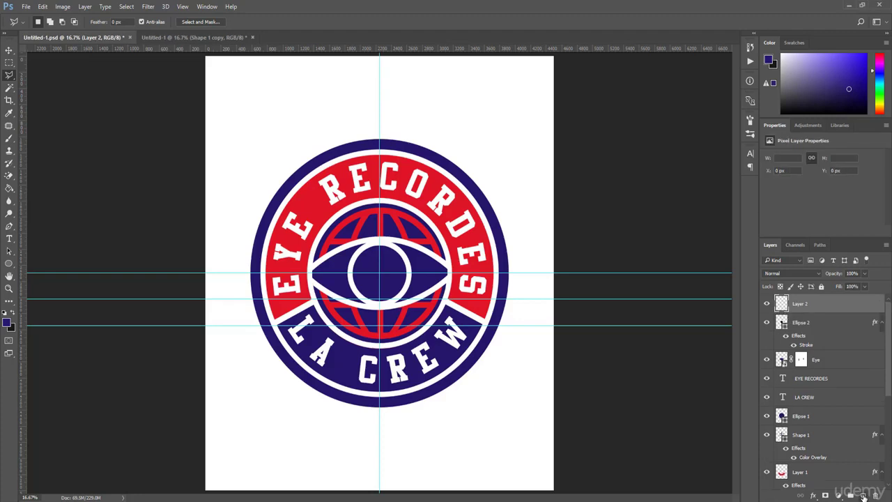
left_click(9, 322)
type("ffffff")
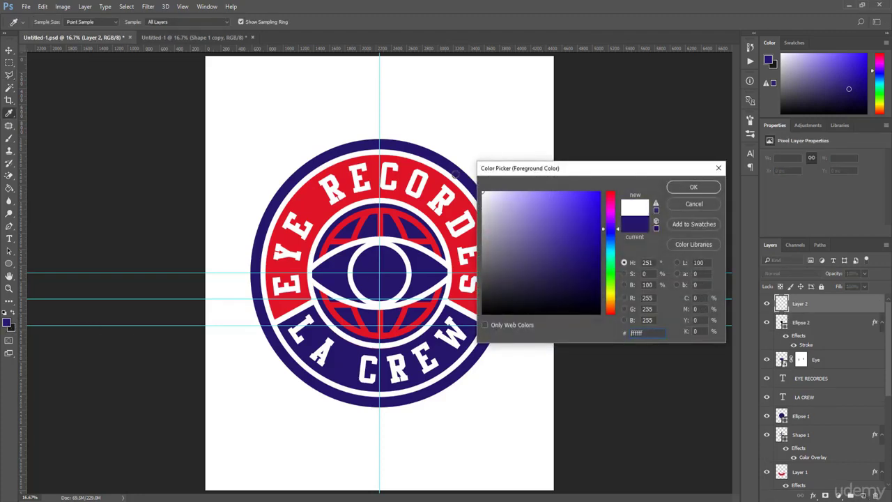
left_click(694, 187)
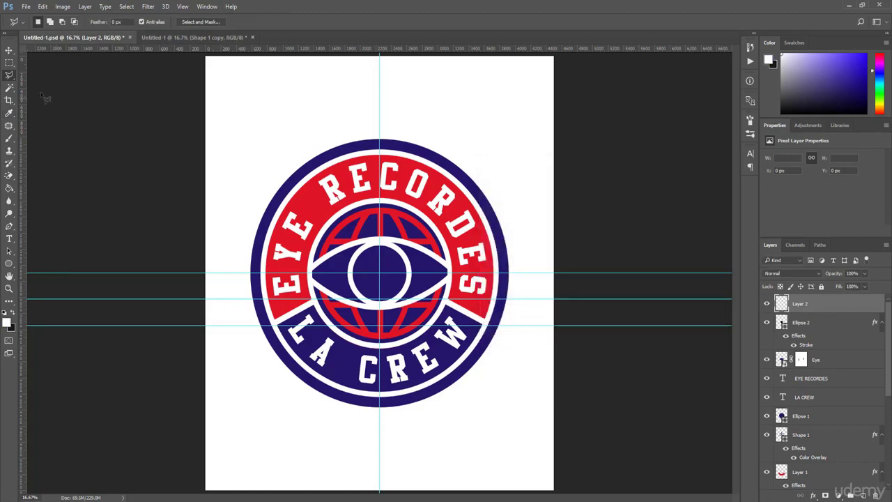
Outline a lightning bolt with the Polygonal Lasso and fill it white with the Paint Bucket.
right_click(9, 75)
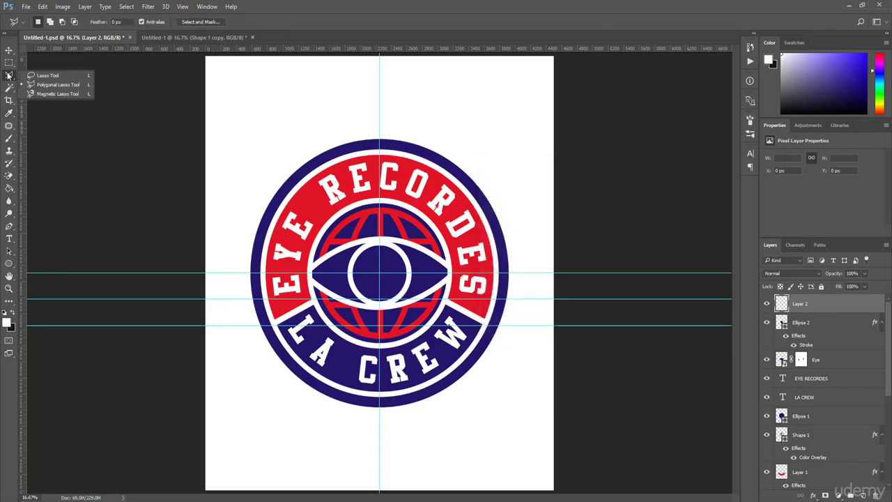
left_click(59, 86)
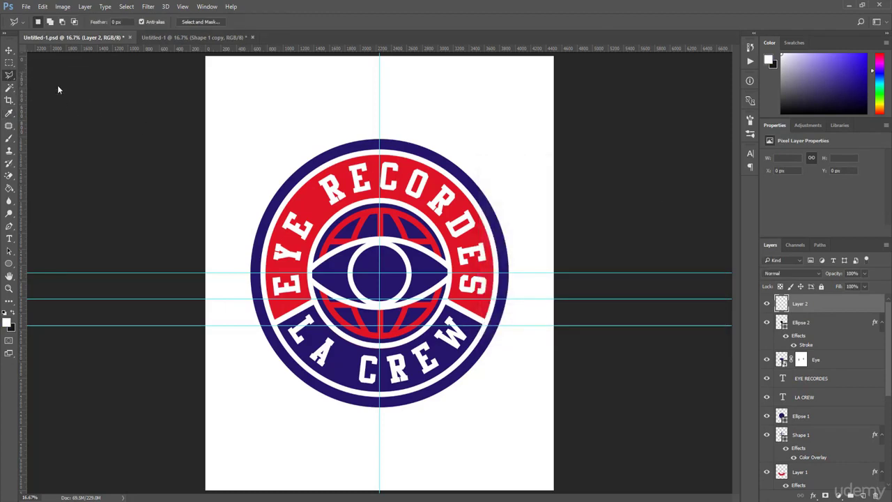
left_click(363, 294)
left_click(372, 282)
left_click(379, 273)
left_click(381, 255)
double_click(364, 299)
right_click(9, 188)
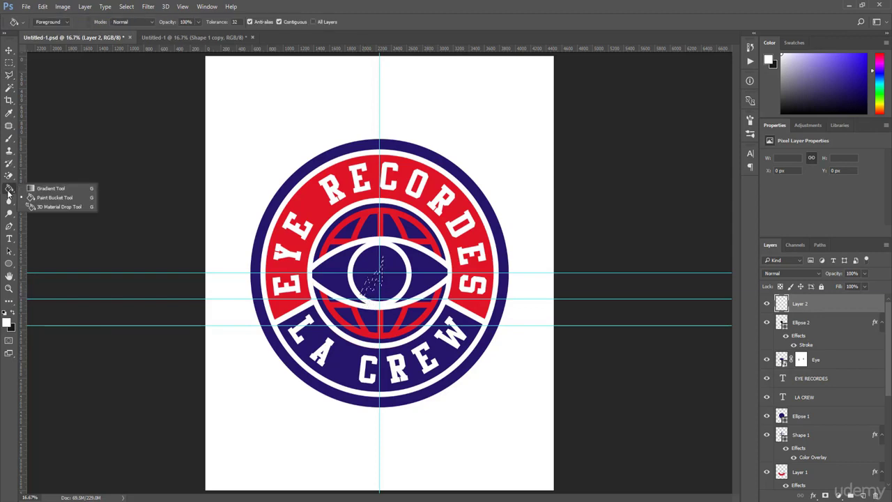
left_click(52, 199)
left_click(373, 278)
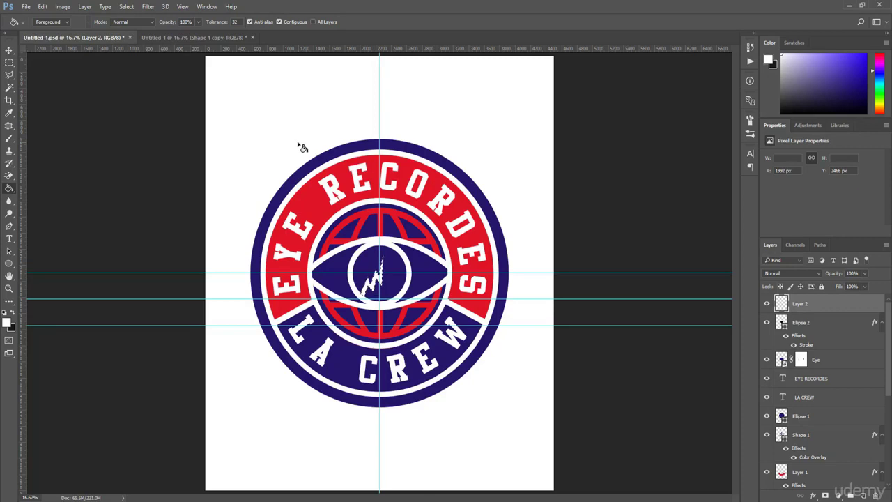
Flip the bolt horizontally and rotate it about 162° across the pupil ring's upper half.
key("ctrl+t")
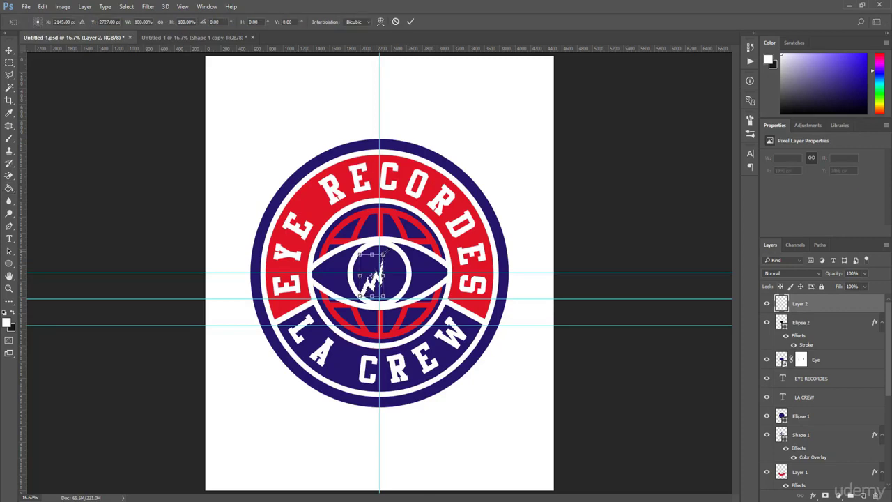
left_click_drag(392, 251, 394, 299)
right_click(373, 269)
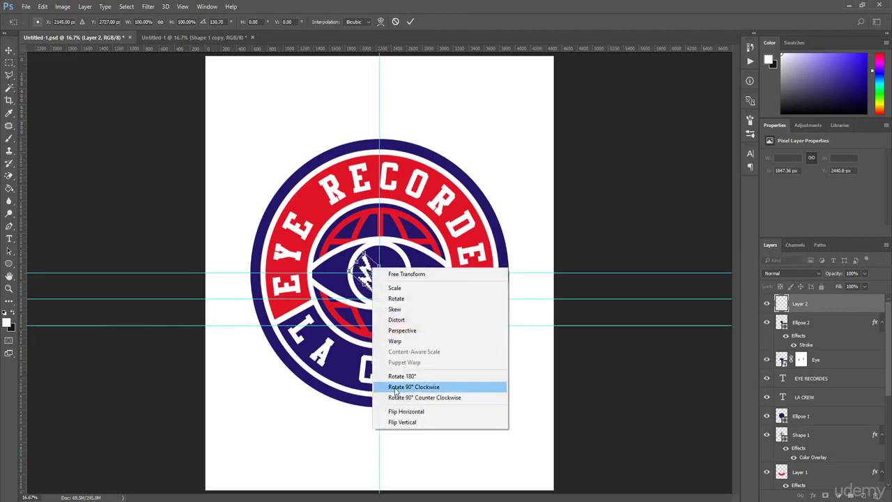
left_click(400, 412)
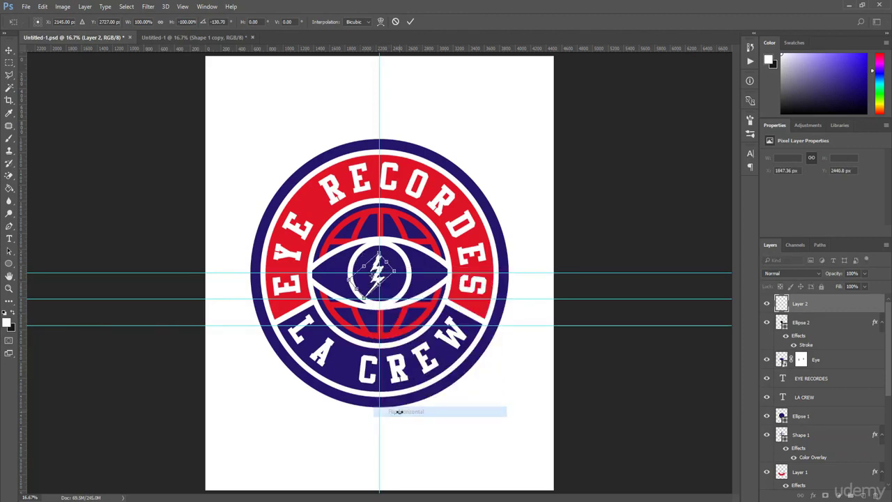
mouse_move(375, 261)
left_mouse_down()
mouse_move(382, 265)
mouse_move(373, 245)
left_mouse_up()
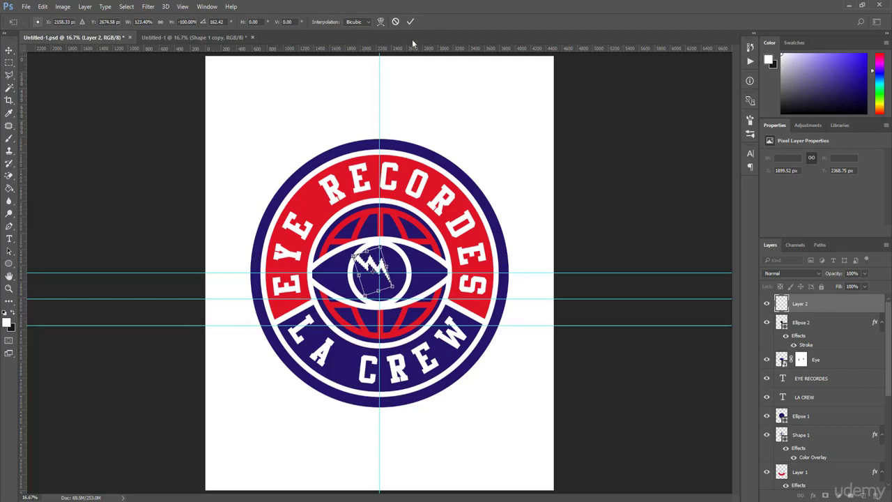
left_click(410, 21)
left_click(183, 7)
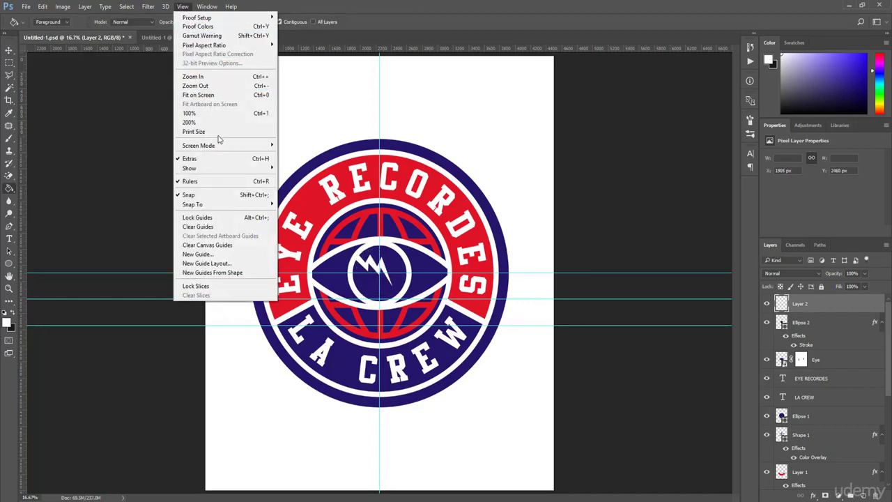
Hide the guides, deselect the bolt layer and zoom in on the finished badge.
mouse_move(209, 170)
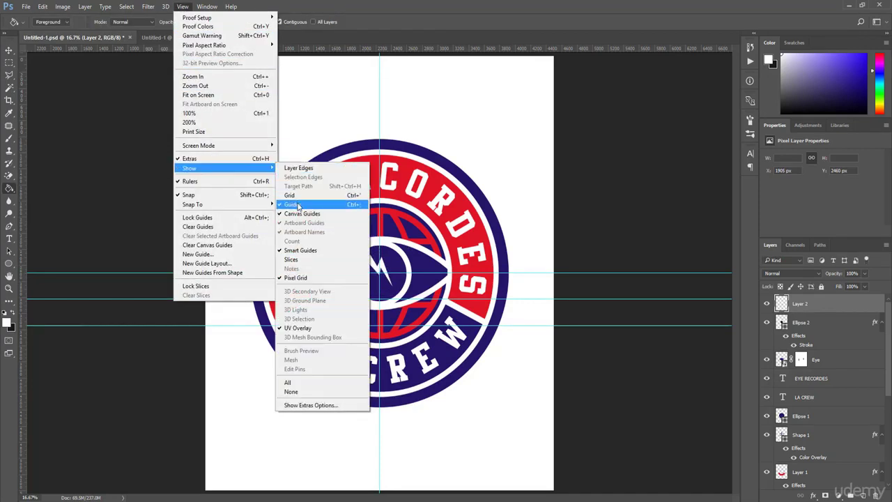
left_click(301, 206)
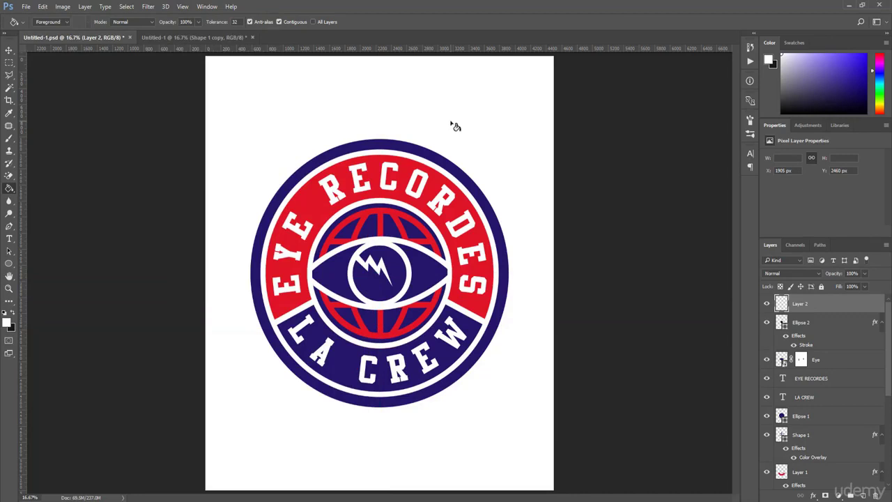
key("v")
left_click(601, 283)
key("ctrl+plus")
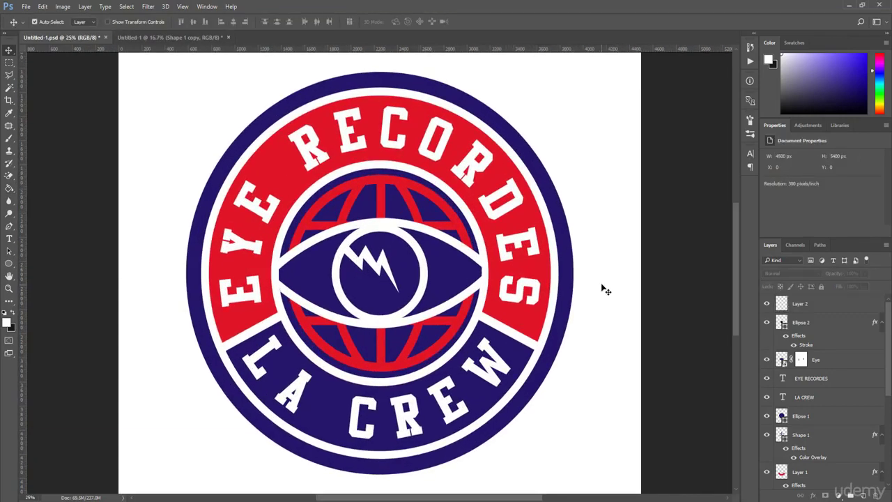